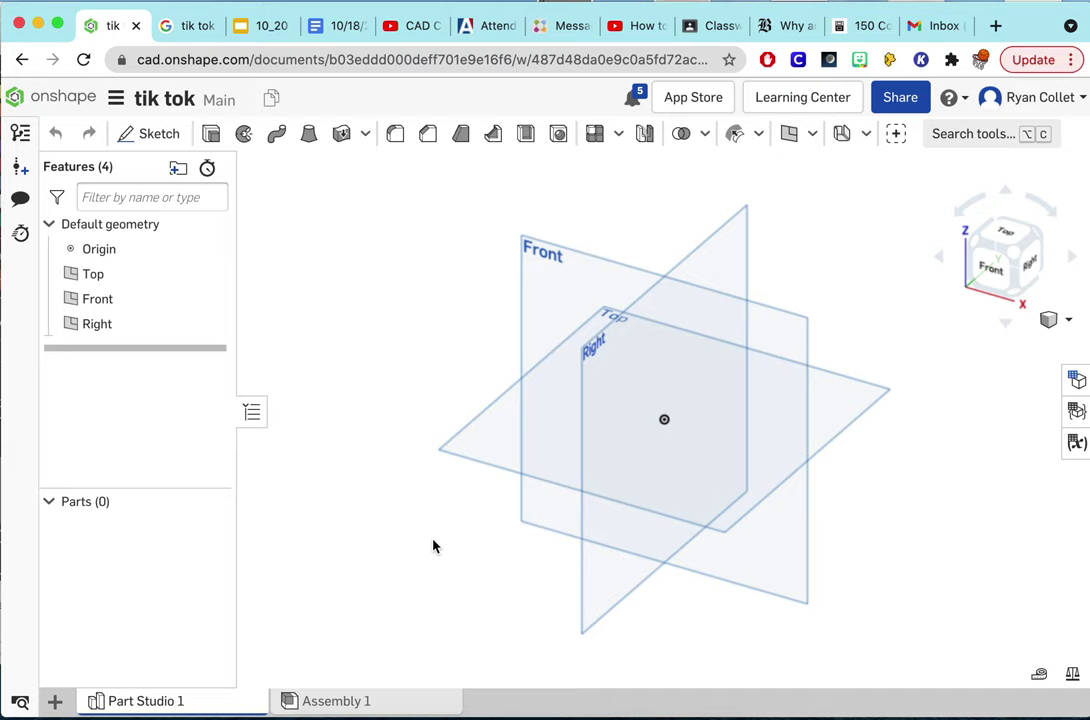
Step: Switch from the Onshape Part Studio to the Google Images results for 'tik tok'
{"action": "left_click", "coordinate": [182, 27]}
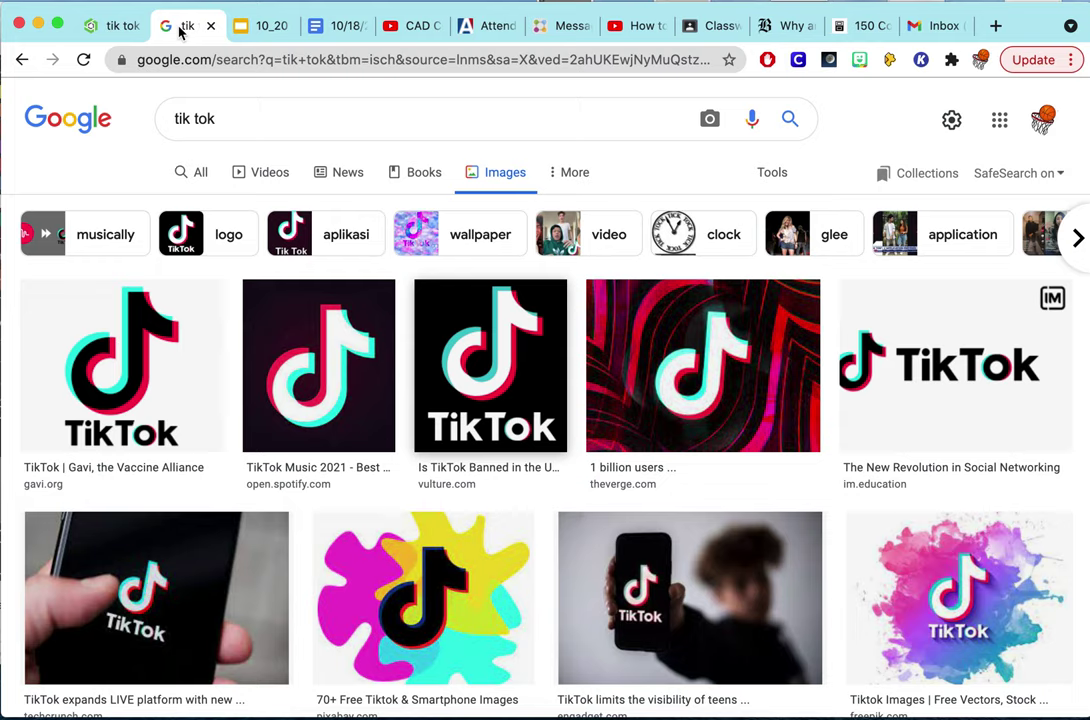
Step: Save the black square TikTok logo image to Downloads as tiktok.png
{"action": "right_click", "coordinate": [499, 350]}
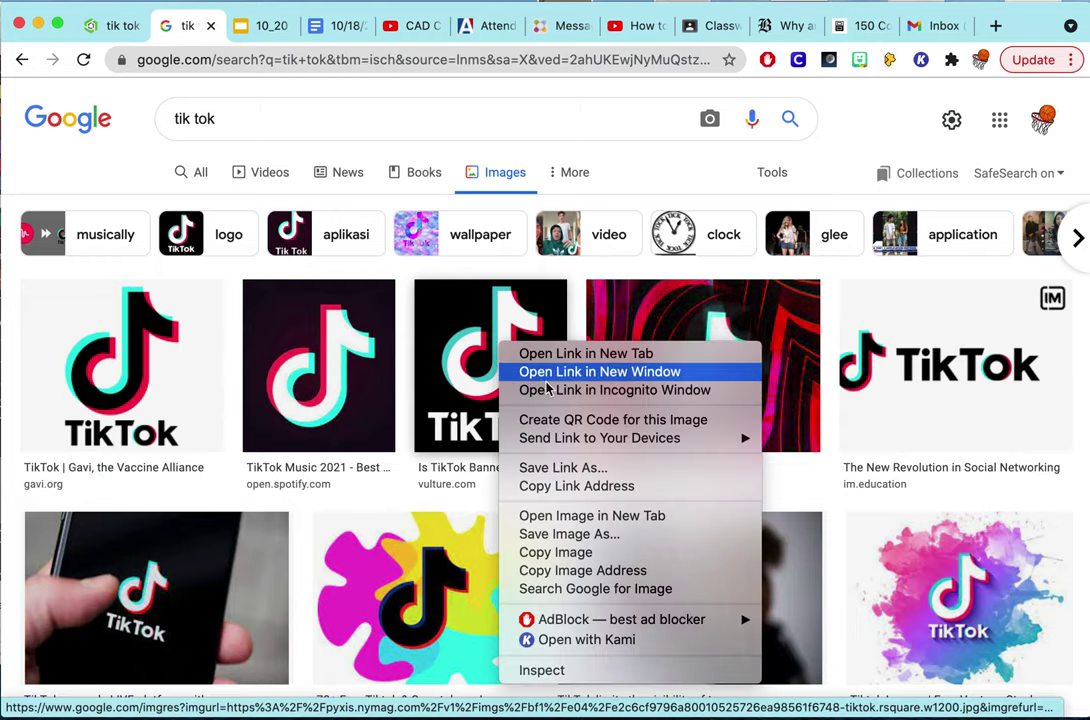
{"action": "left_click", "coordinate": [553, 535]}
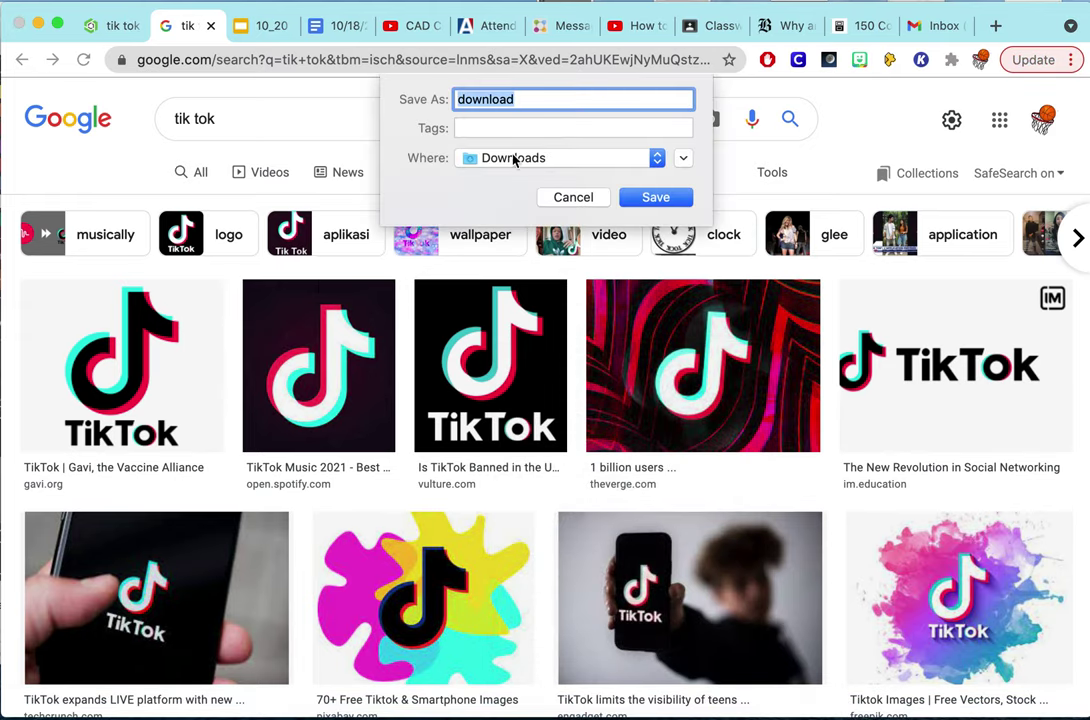
{"action": "left_click", "coordinate": [513, 158]}
{"action": "left_click", "coordinate": [513, 163]}
{"action": "type", "text": "tiktok"}
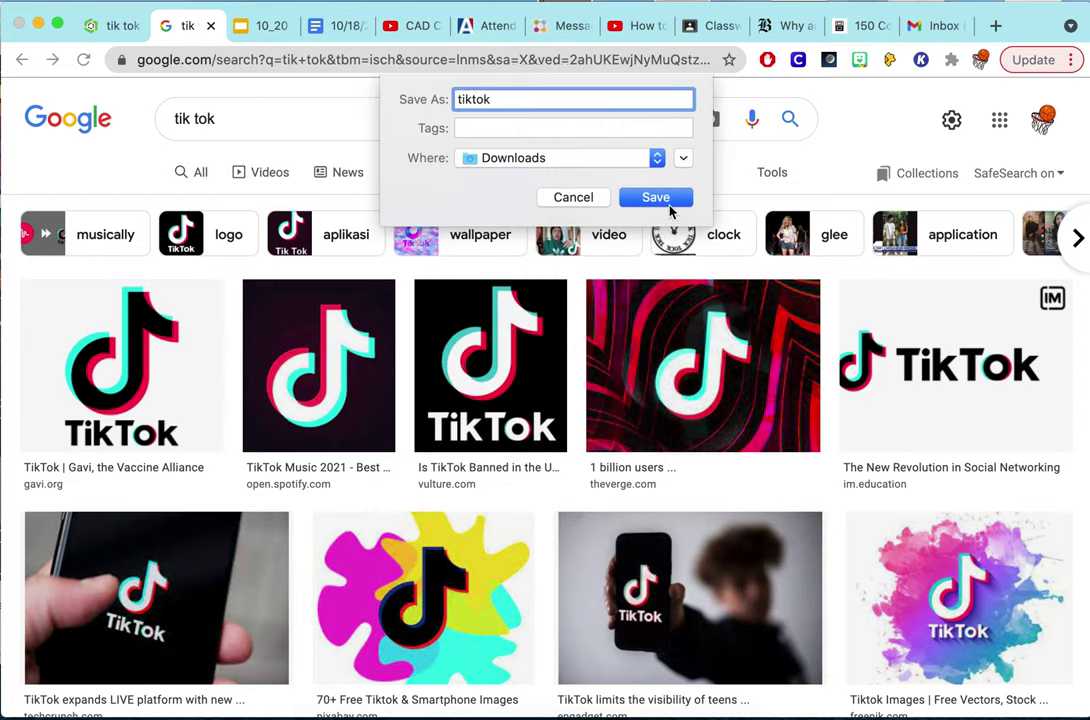
{"action": "left_click", "coordinate": [668, 201]}
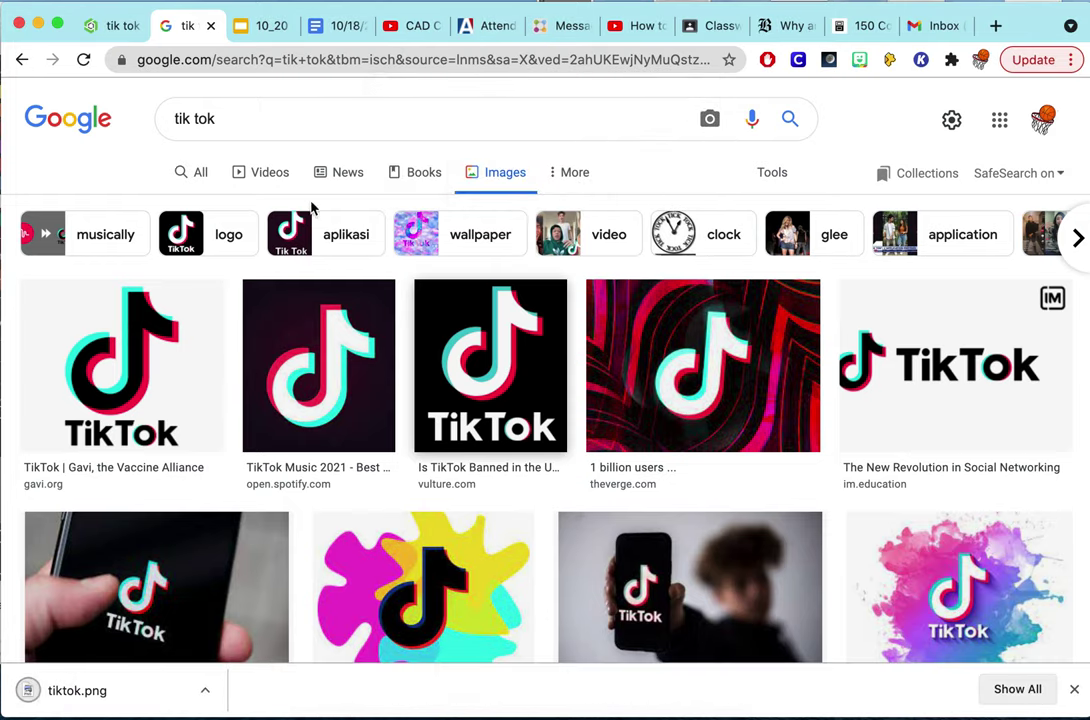
Step: Back in Onshape, start Sketch 1 on the Front plane viewed head-on and choose Insert image
{"action": "left_click", "coordinate": [112, 30]}
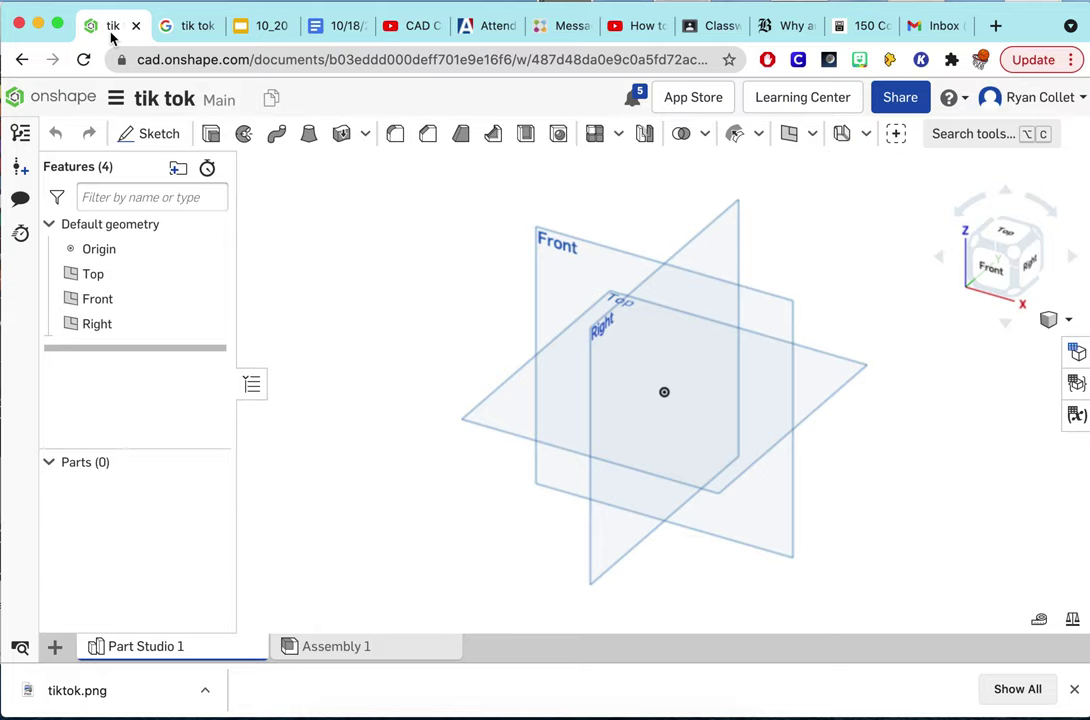
{"action": "left_click", "coordinate": [148, 134]}
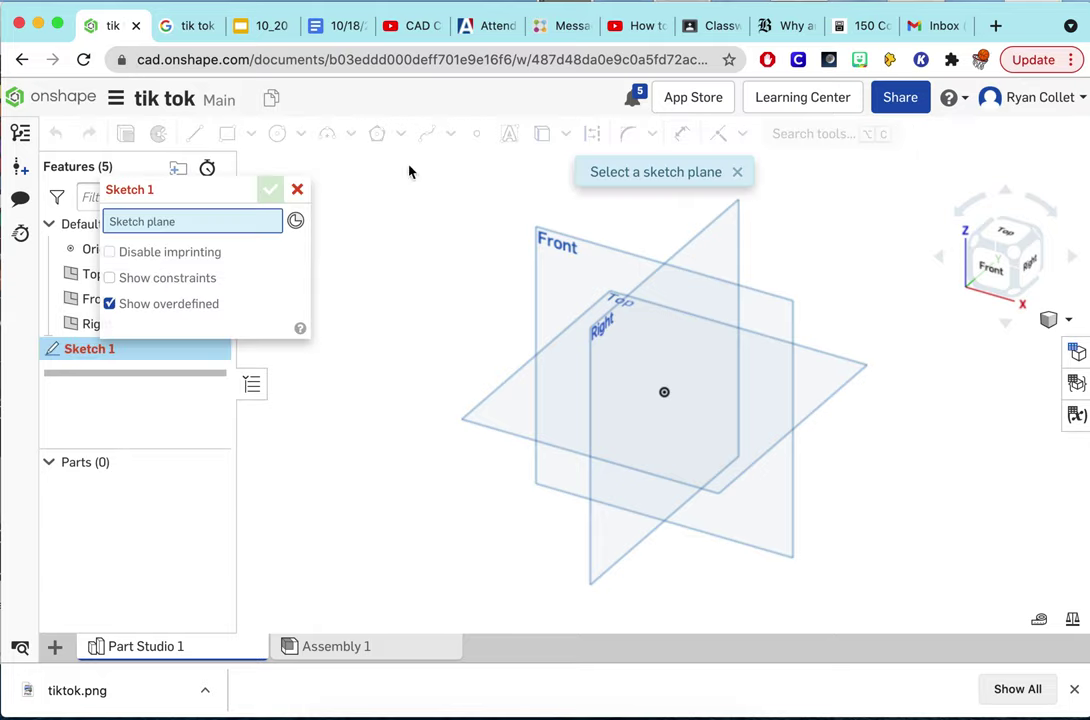
{"action": "left_click", "coordinate": [591, 251]}
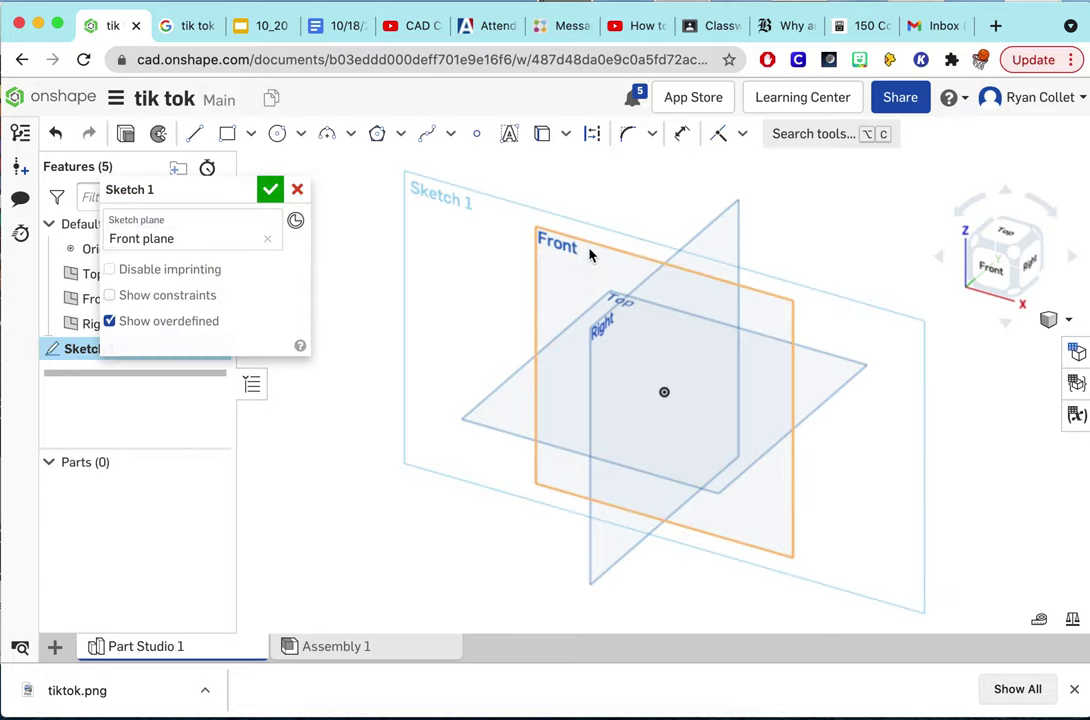
{"action": "left_click", "coordinate": [997, 270]}
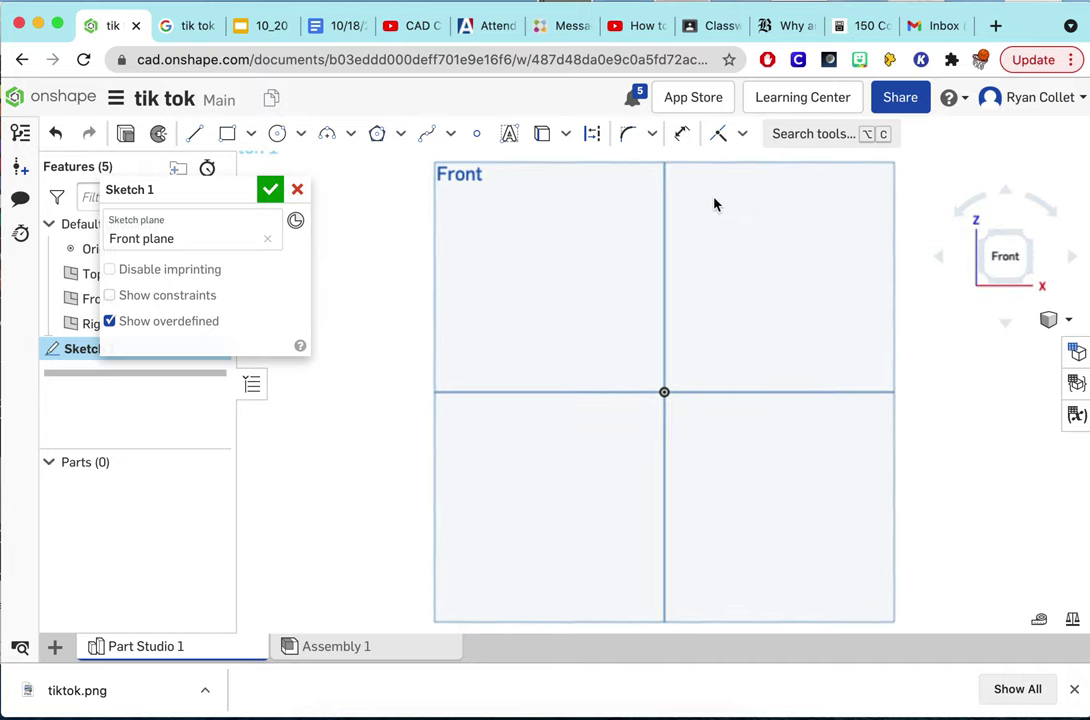
{"action": "left_click", "coordinate": [649, 136]}
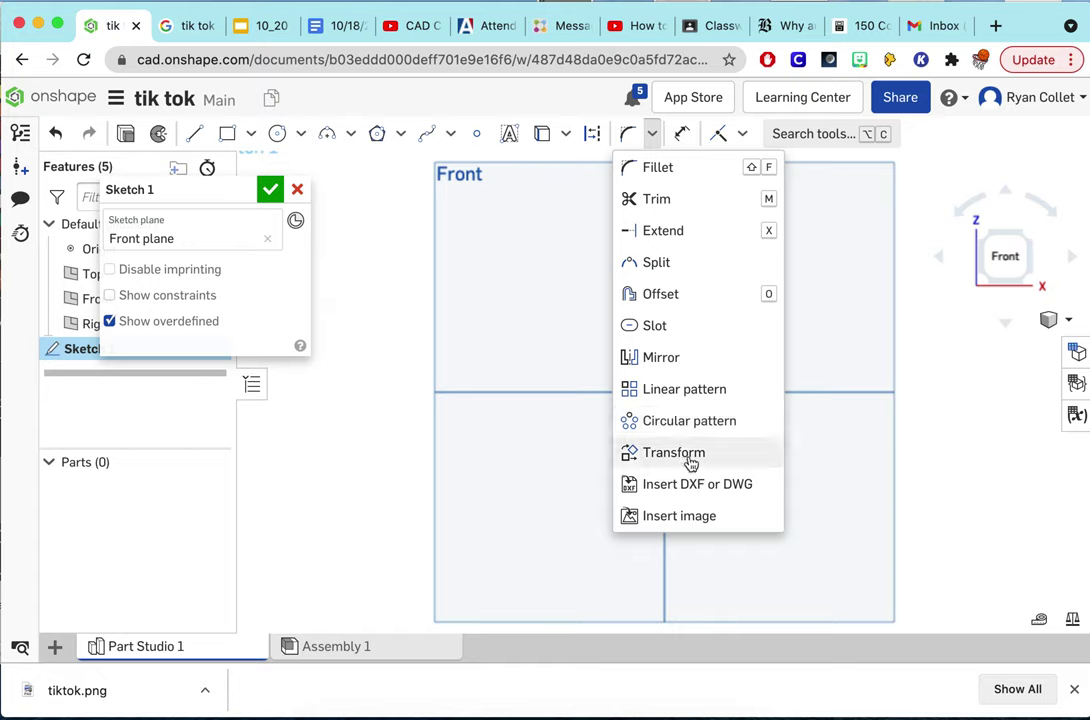
{"action": "left_click", "coordinate": [681, 518]}
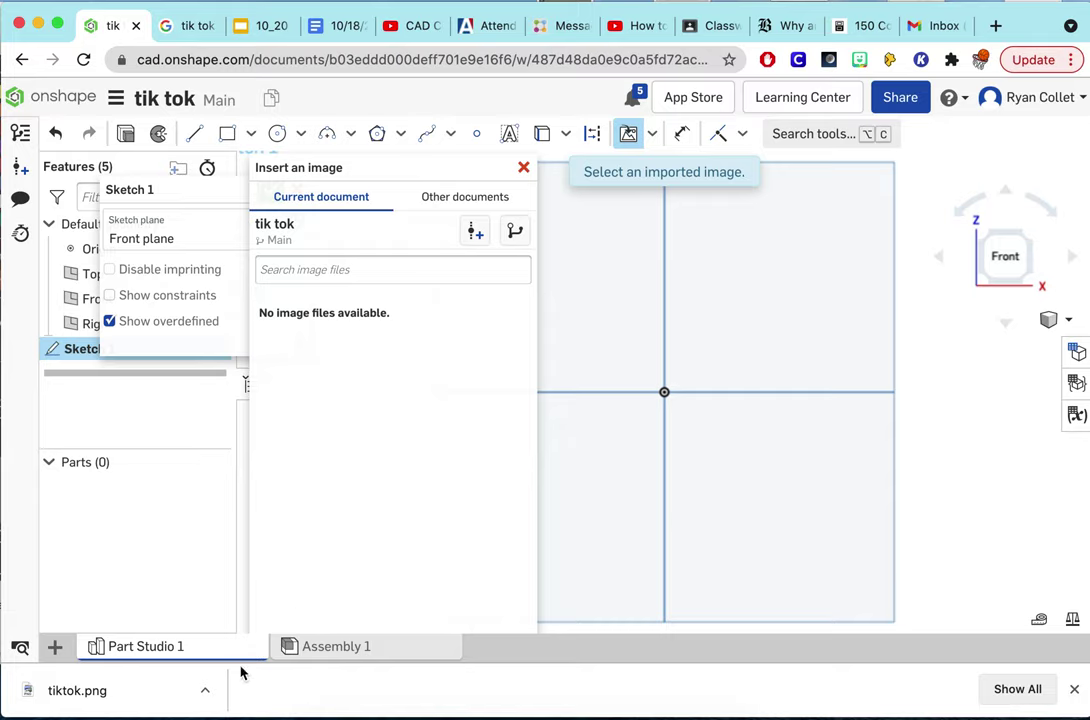
Step: Zoom the browser page out to 80% so the whole image panel fits
{"action": "left_click", "coordinate": [1070, 59]}
{"action": "left_click", "coordinate": [930, 304]}
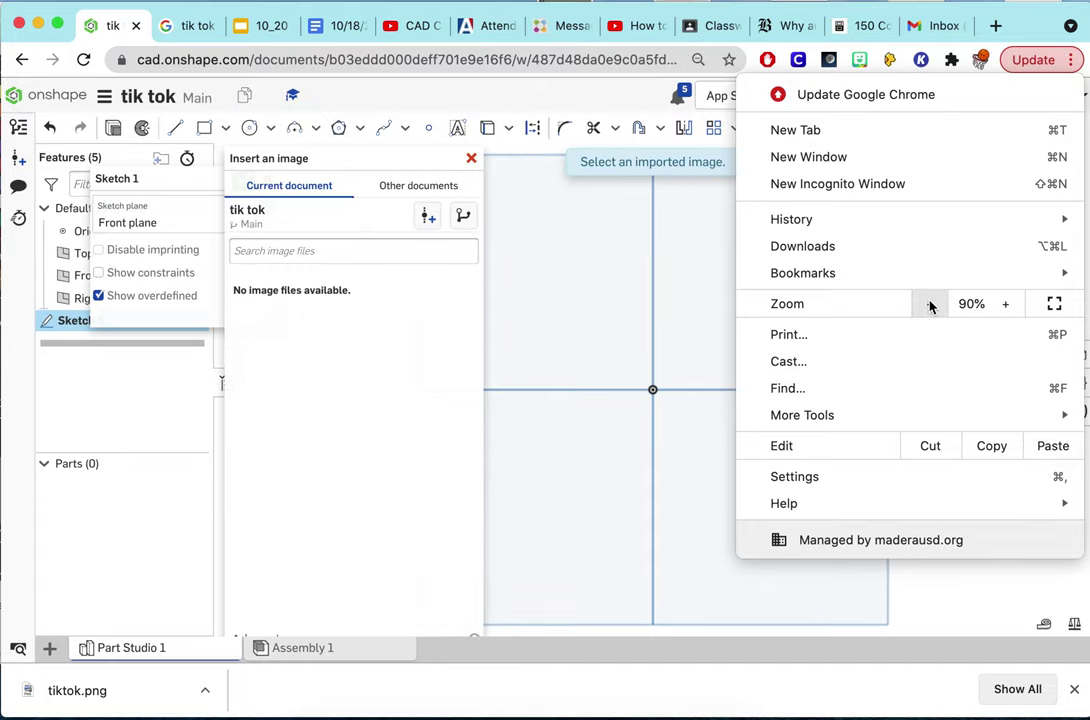
{"action": "left_click", "coordinate": [930, 304]}
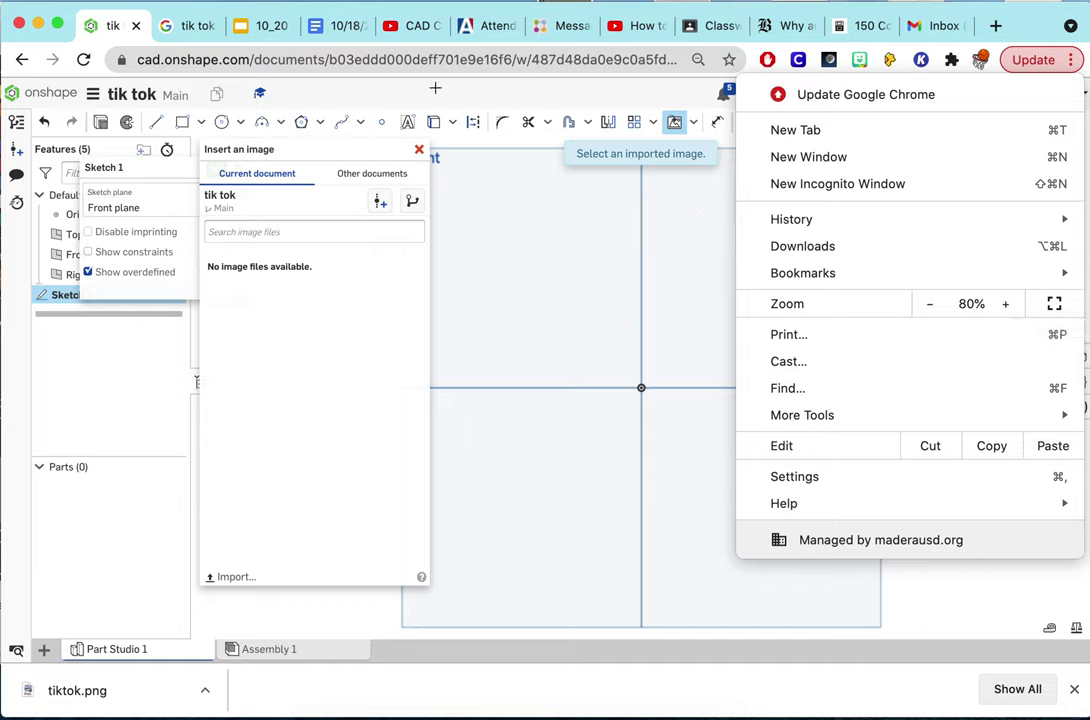
{"action": "left_click", "coordinate": [195, 499]}
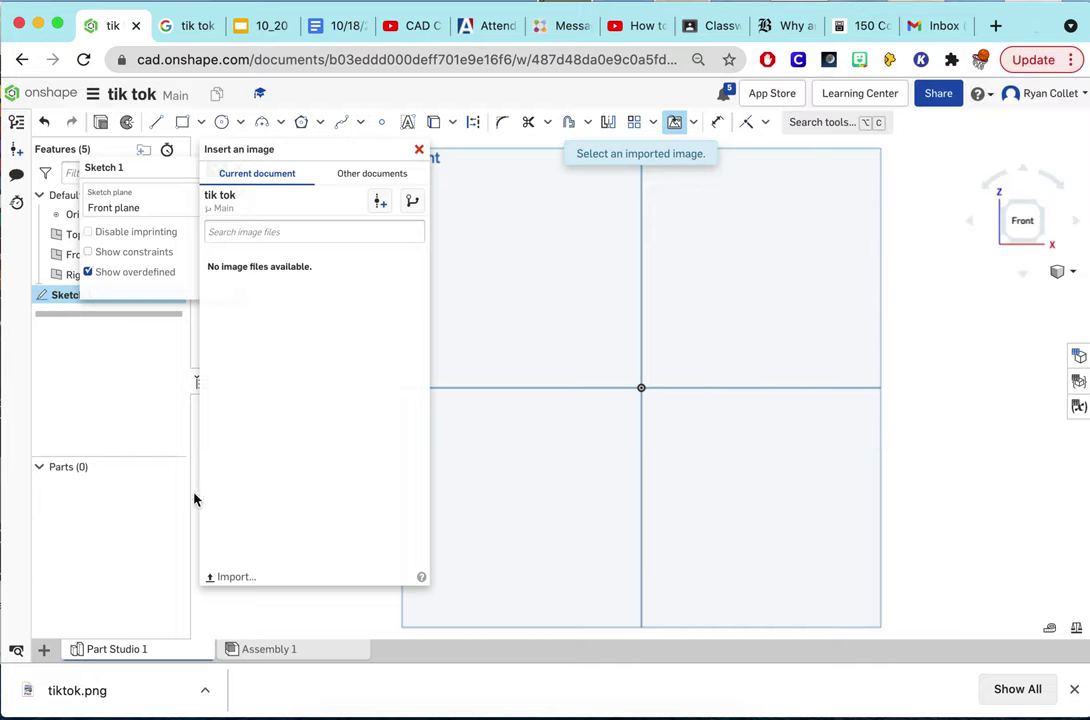
Step: Import tiktok.png from the Downloads folder into the tik tok document
{"action": "left_click", "coordinate": [237, 577]}
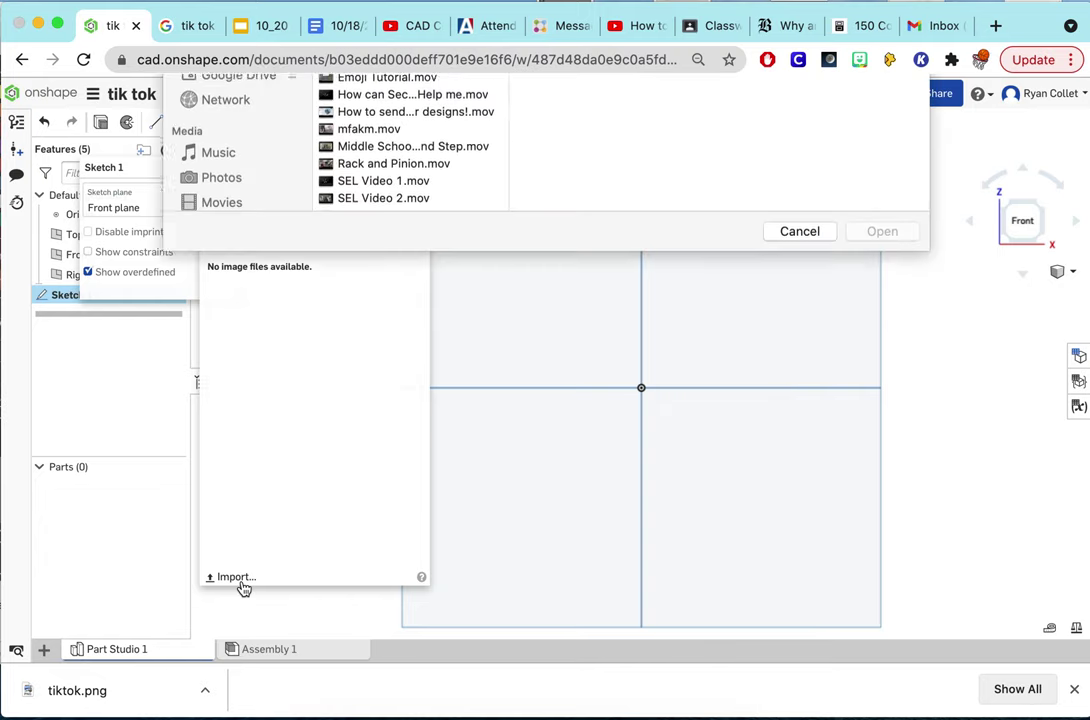
{"action": "left_click", "coordinate": [231, 250]}
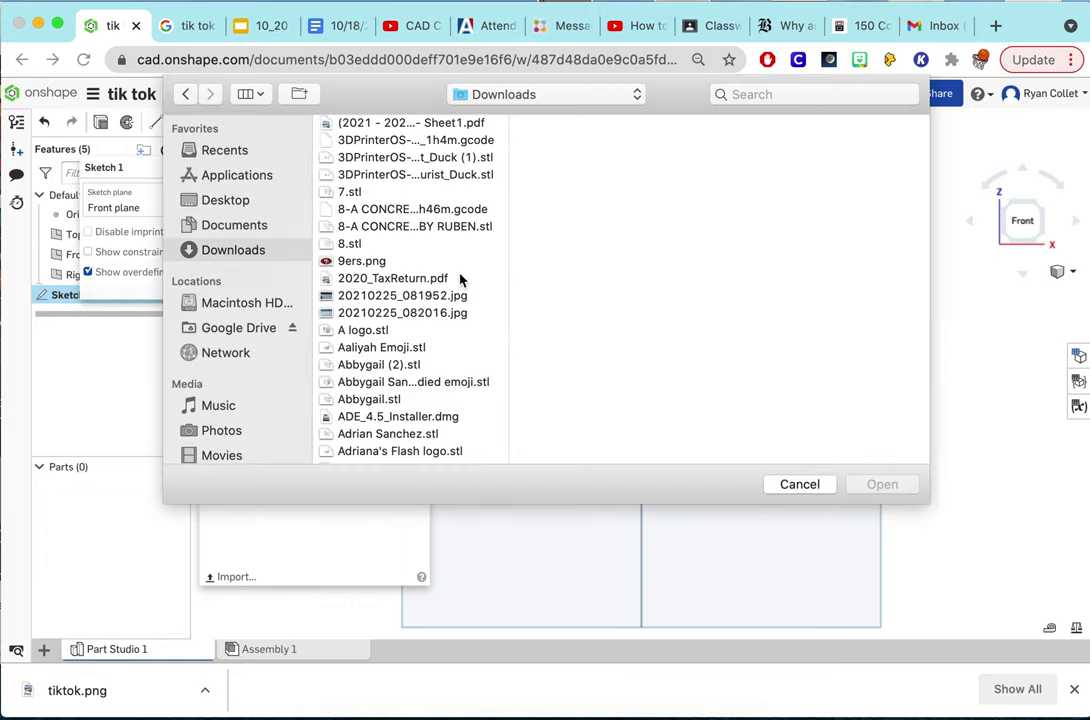
{"action": "scroll", "coordinate": [426, 333], "scroll_direction": "down", "scroll_amount": 20}
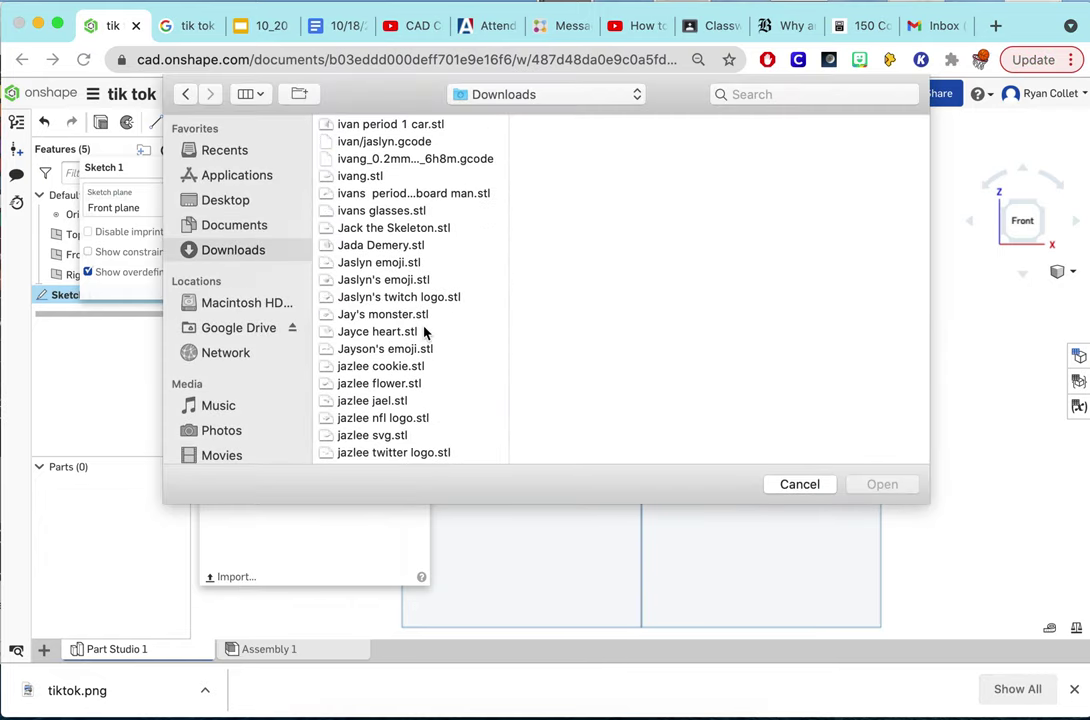
{"action": "scroll", "coordinate": [421, 377], "scroll_direction": "up", "scroll_amount": 5}
{"action": "scroll", "coordinate": [421, 375], "scroll_direction": "down", "scroll_amount": 20}
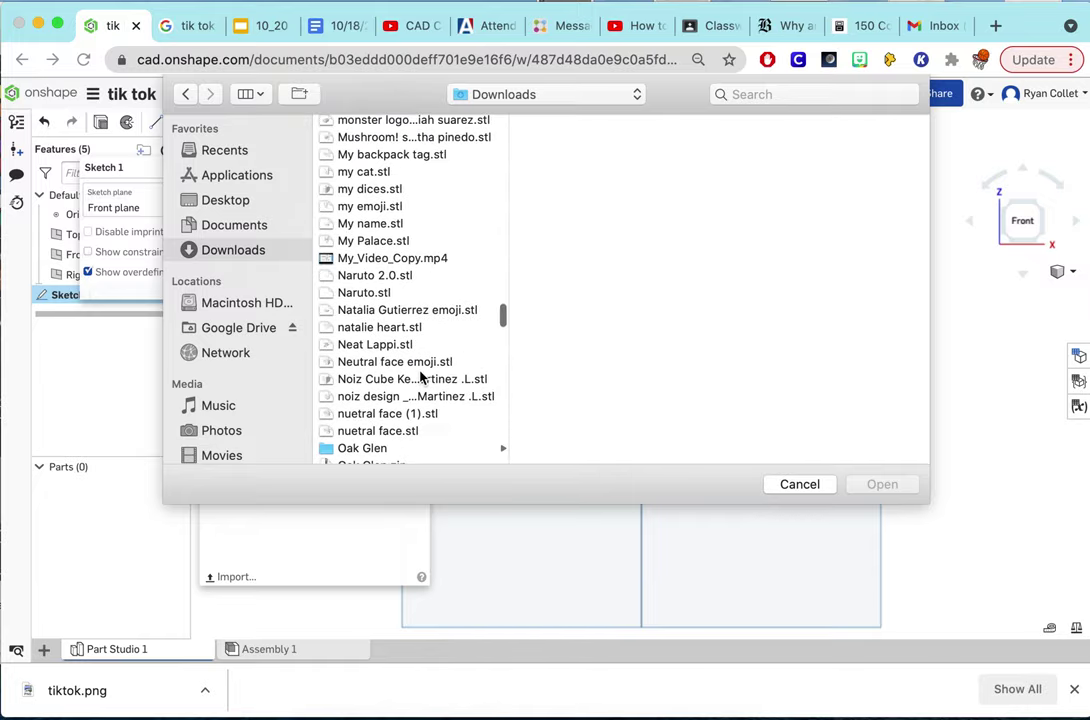
{"action": "scroll", "coordinate": [421, 375], "scroll_direction": "down", "scroll_amount": 20}
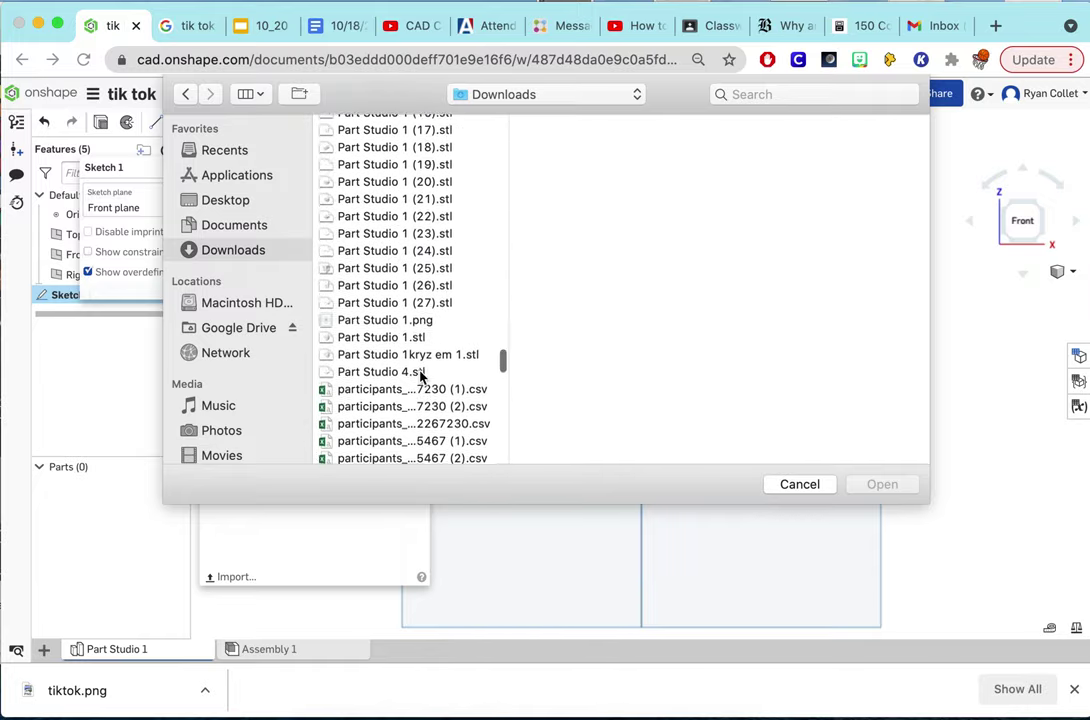
{"action": "scroll", "coordinate": [421, 377], "scroll_direction": "down", "scroll_amount": 6}
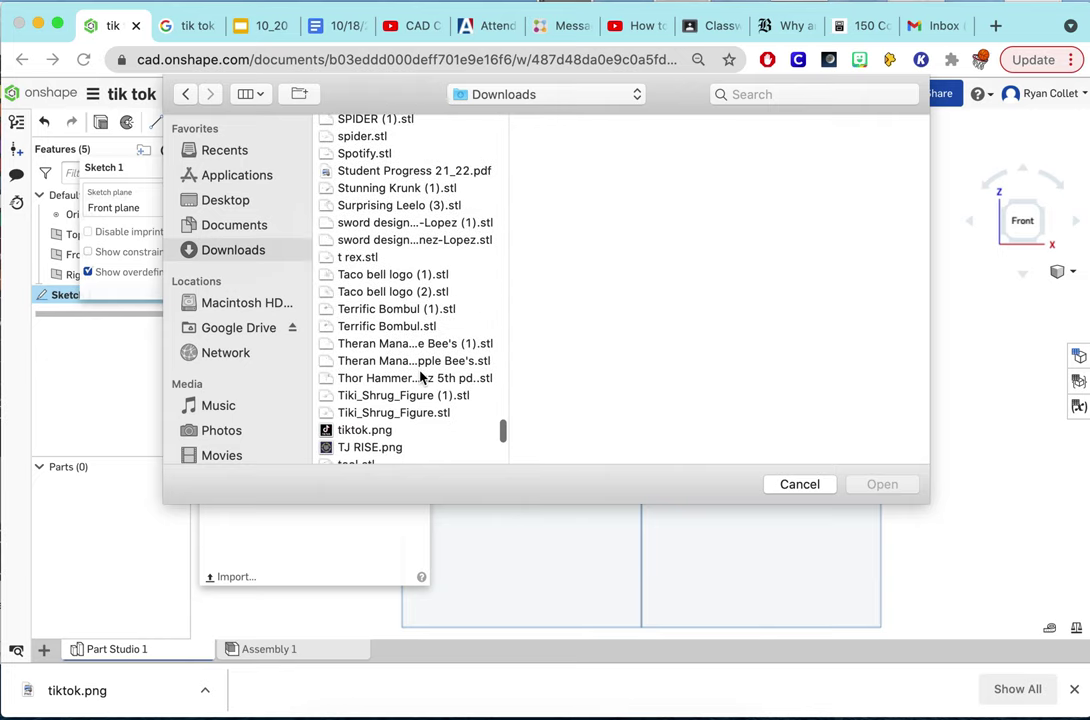
{"action": "scroll", "coordinate": [421, 375], "scroll_direction": "down", "scroll_amount": 3}
{"action": "left_click", "coordinate": [416, 363]}
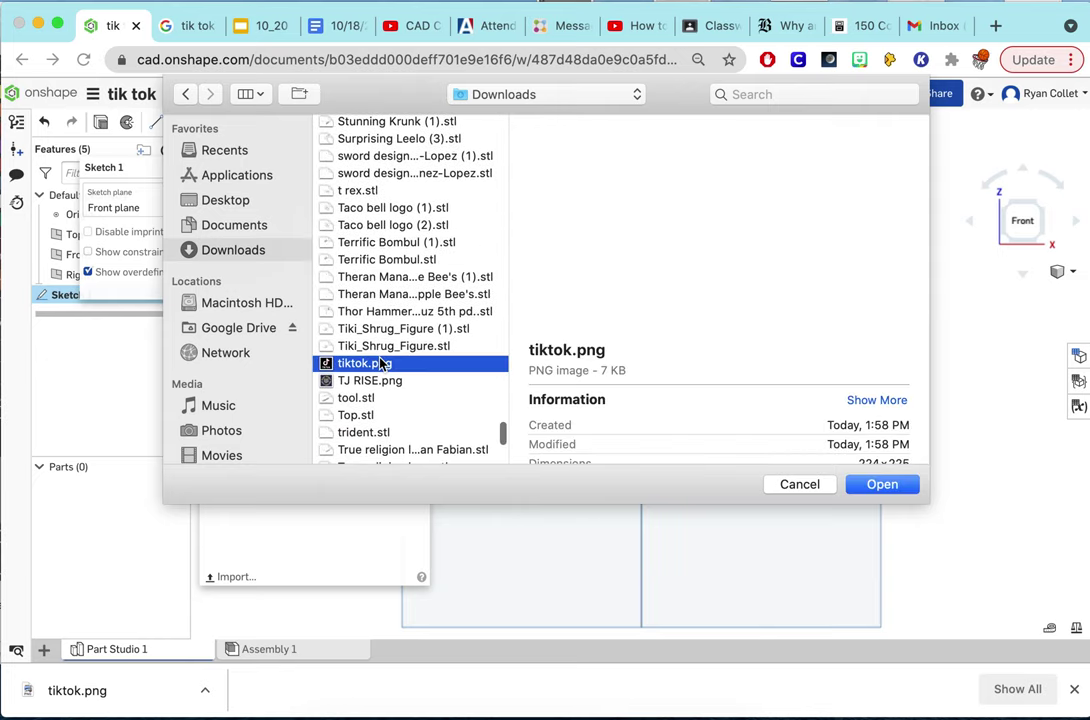
{"action": "left_click", "coordinate": [881, 484]}
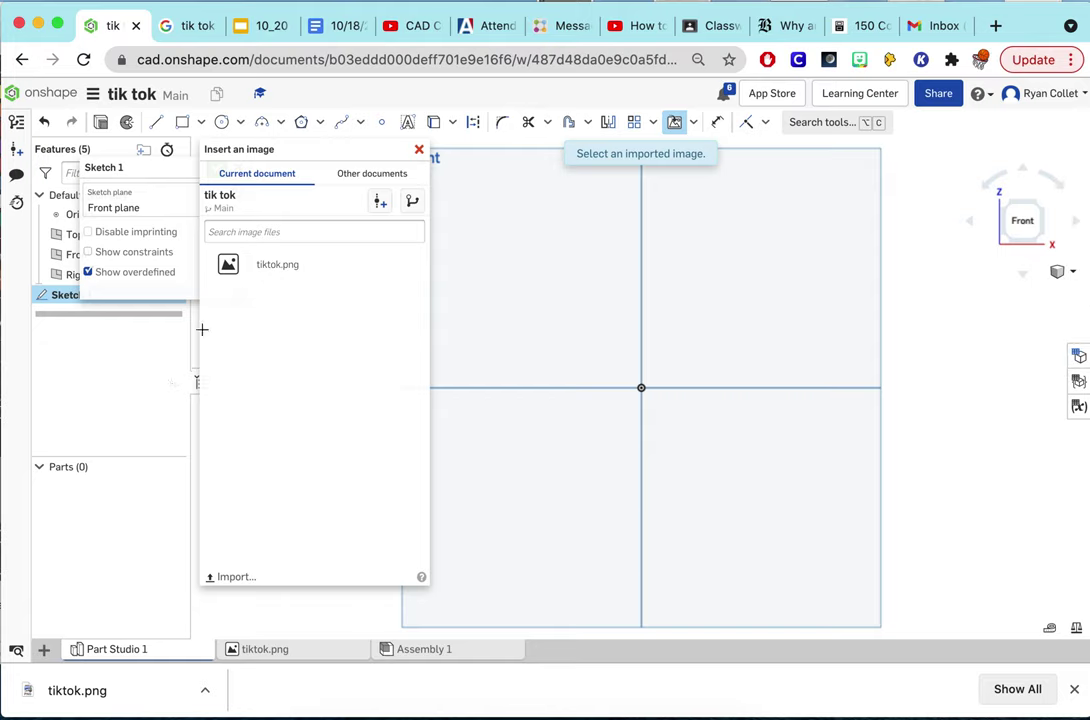
Step: Place tiktok.png as a square around the origin in Sketch 1 and finish the sketch
{"action": "left_click", "coordinate": [282, 266]}
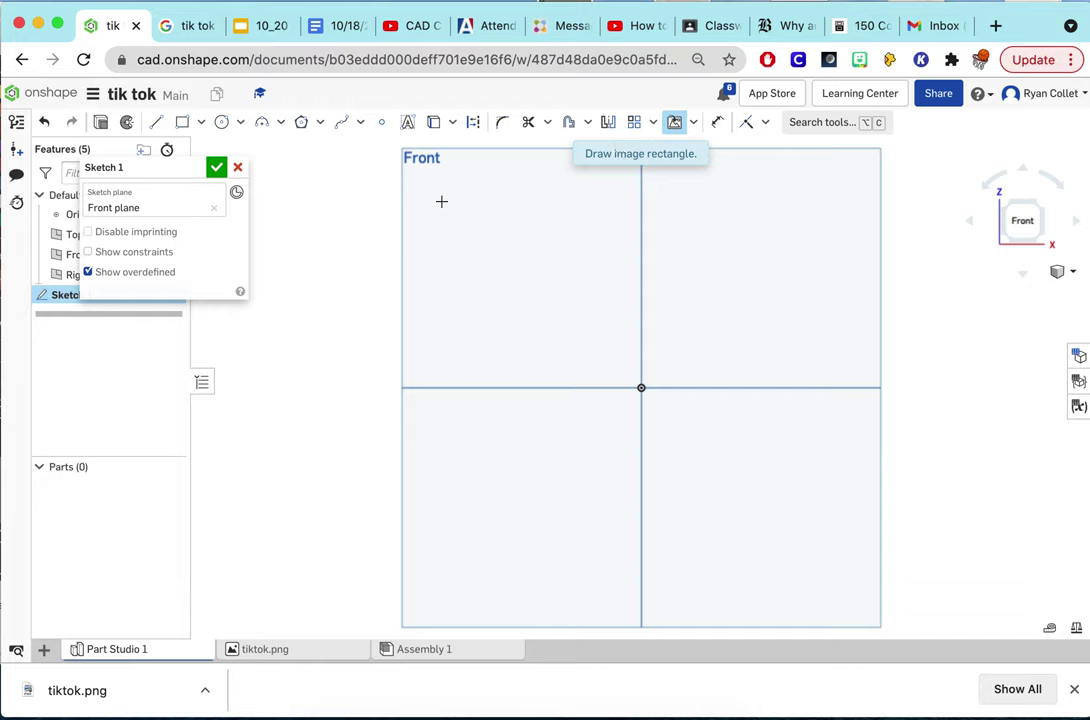
{"action": "left_click", "coordinate": [441, 201]}
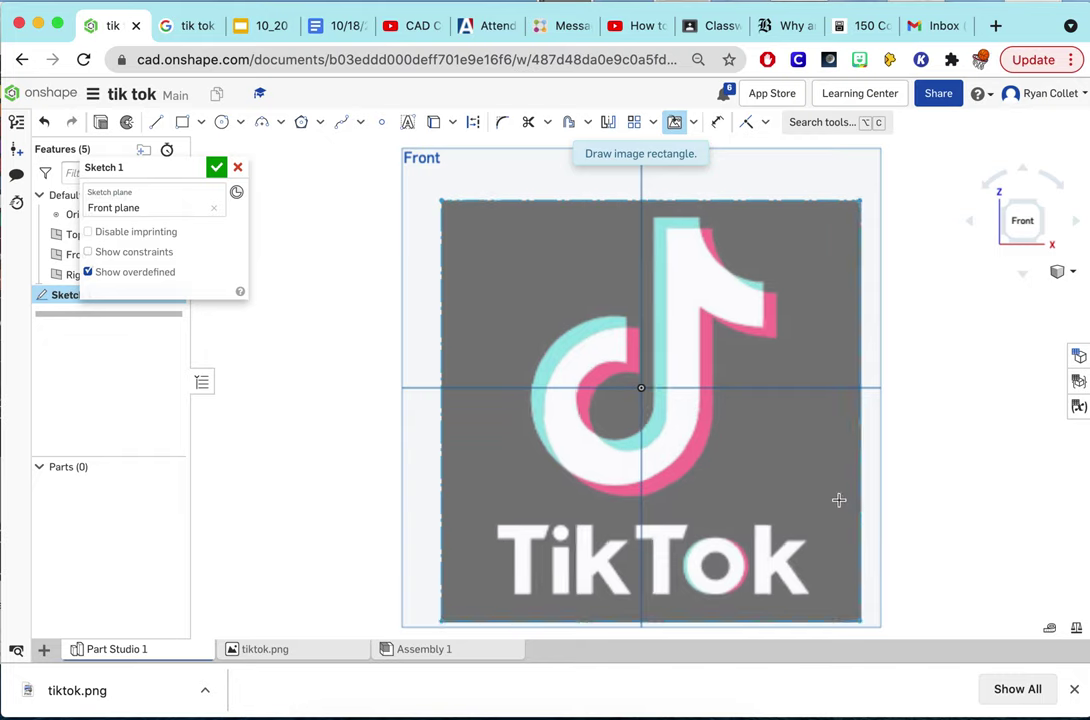
{"action": "left_click", "coordinate": [842, 502]}
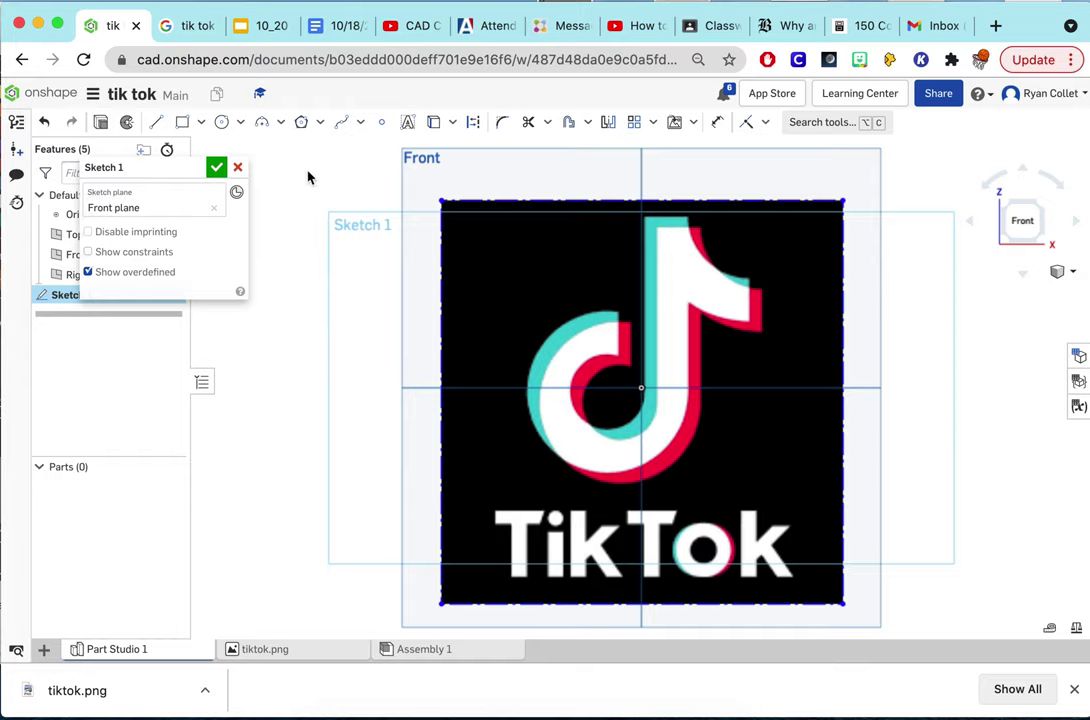
{"action": "left_click", "coordinate": [216, 168]}
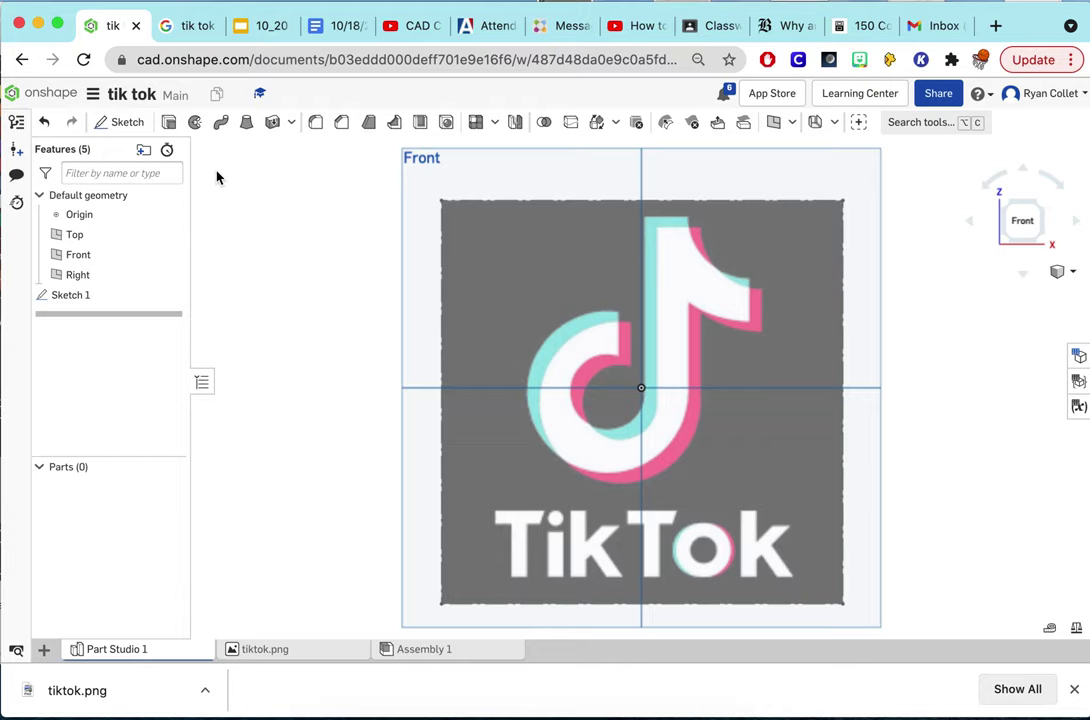
Step: Start Sketch 2 on the Front plane and draw the stem line from its top to the origin
{"action": "left_click", "coordinate": [115, 121]}
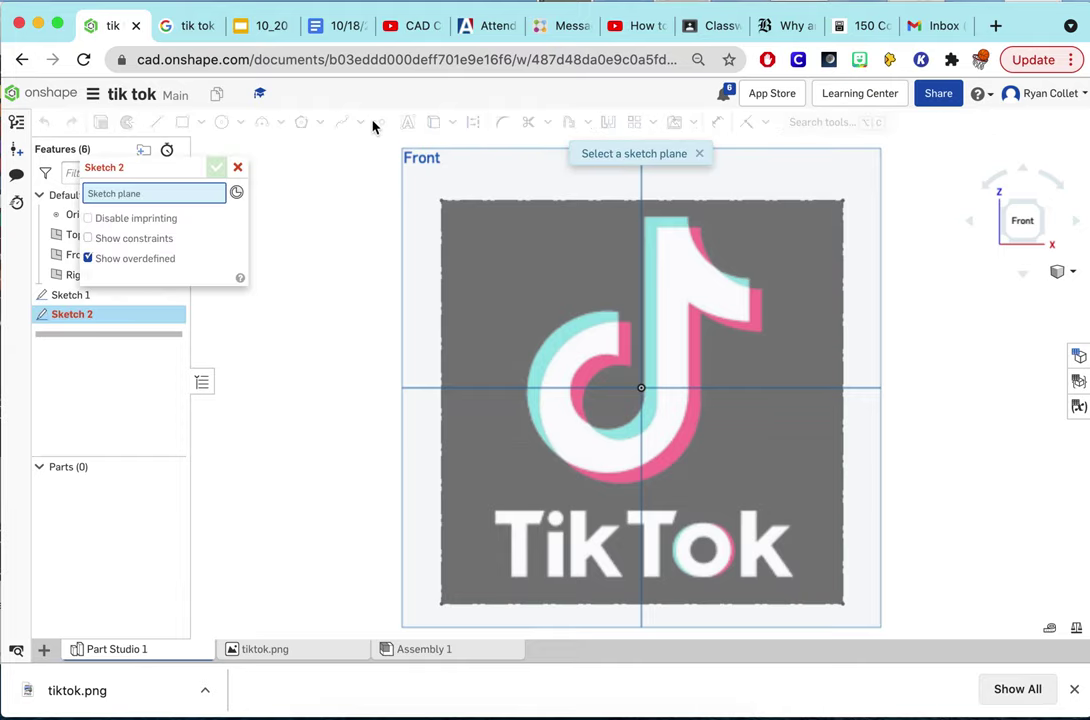
{"action": "left_click", "coordinate": [419, 162]}
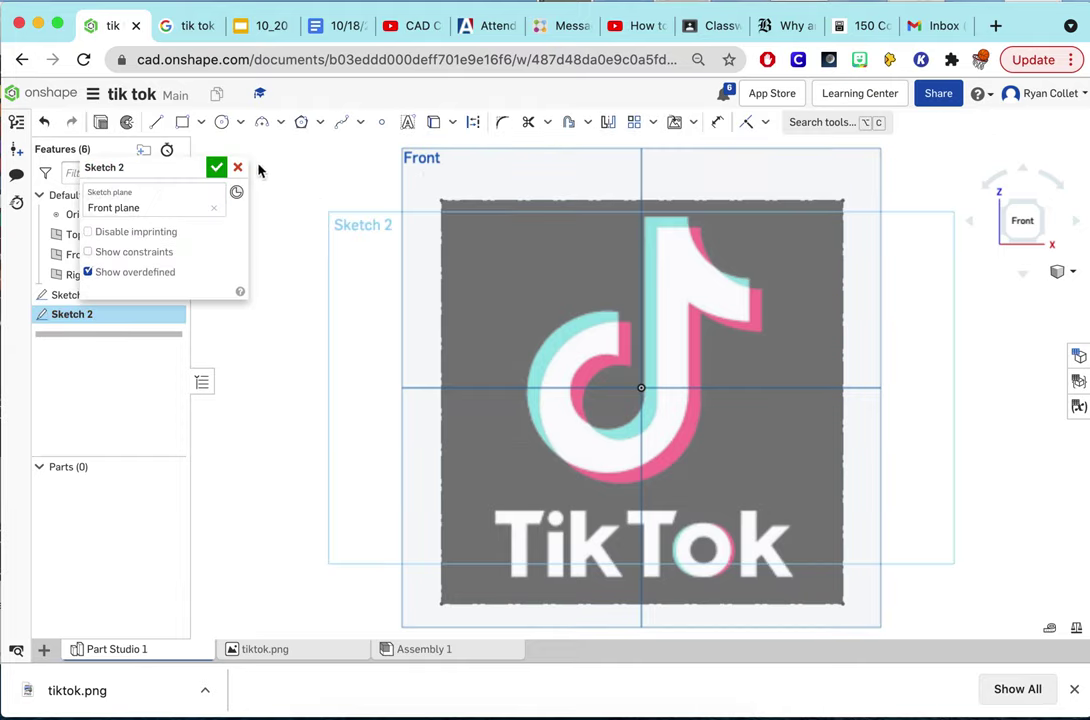
{"action": "left_click", "coordinate": [156, 121]}
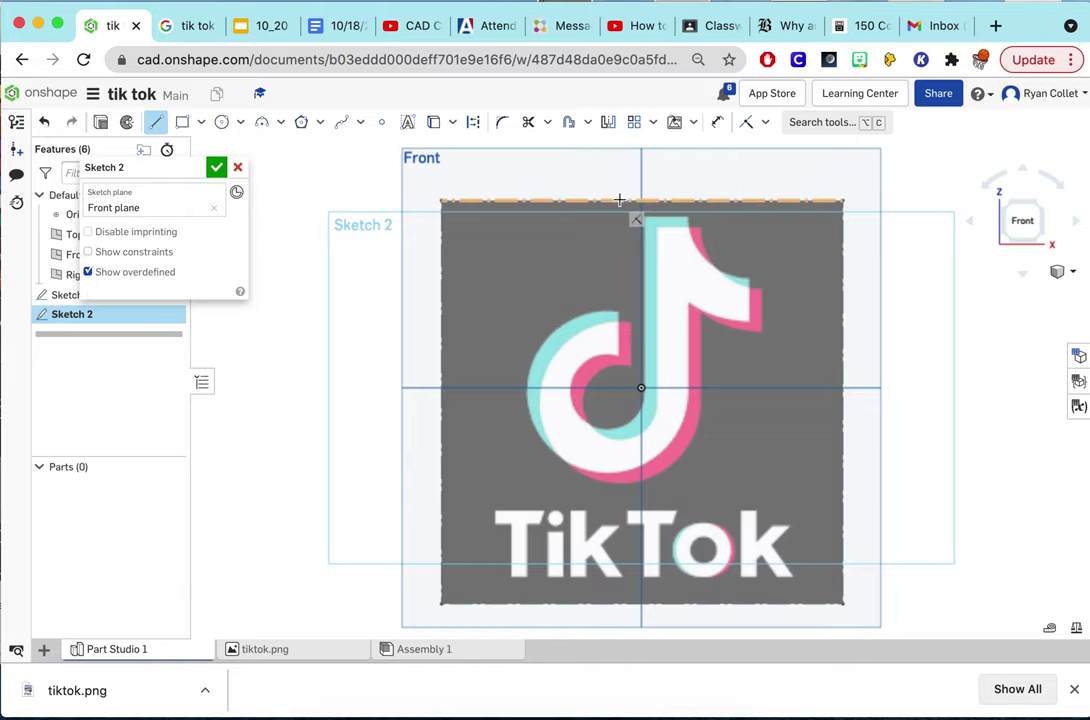
{"action": "scroll", "coordinate": [641, 214], "scroll_direction": "up", "scroll_amount": 2}
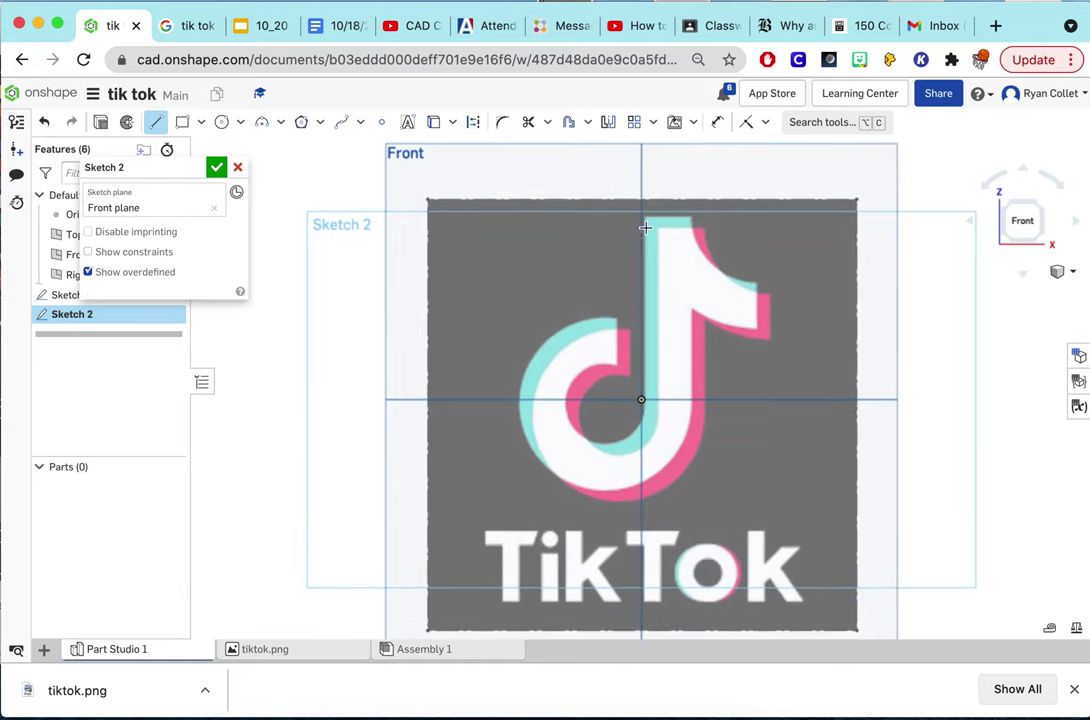
{"action": "left_click", "coordinate": [644, 222]}
{"action": "left_click", "coordinate": [642, 400]}
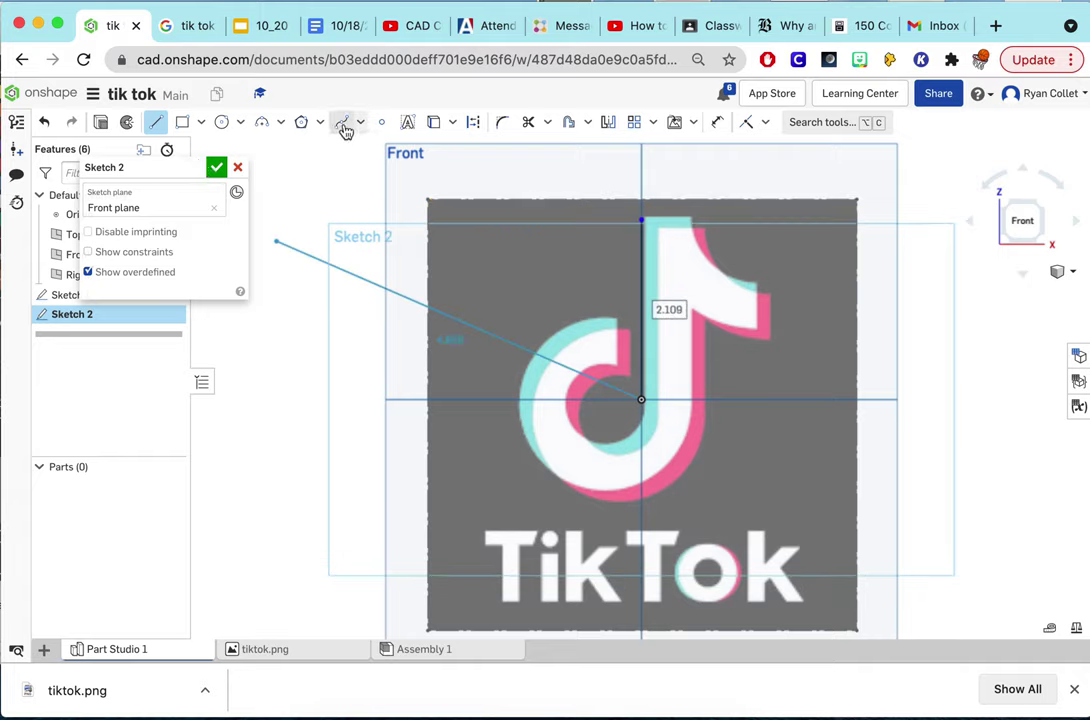
Step: Draw the inner curl of the note with a 3-point arc from the origin
{"action": "left_click", "coordinate": [262, 123]}
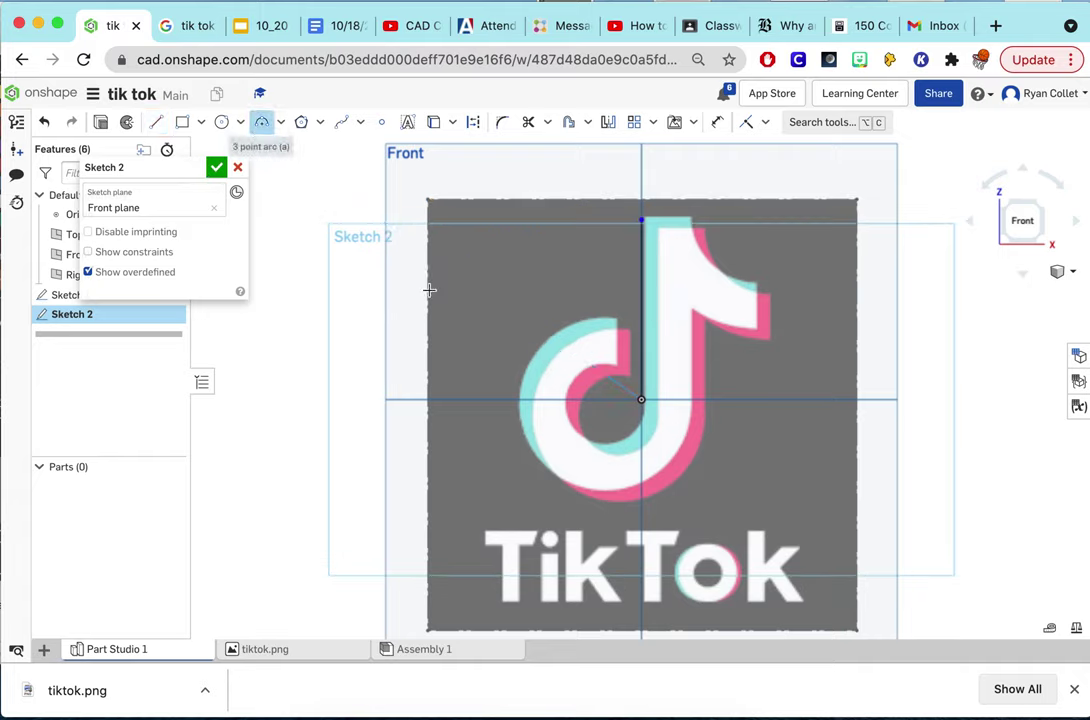
{"action": "left_click", "coordinate": [641, 400]}
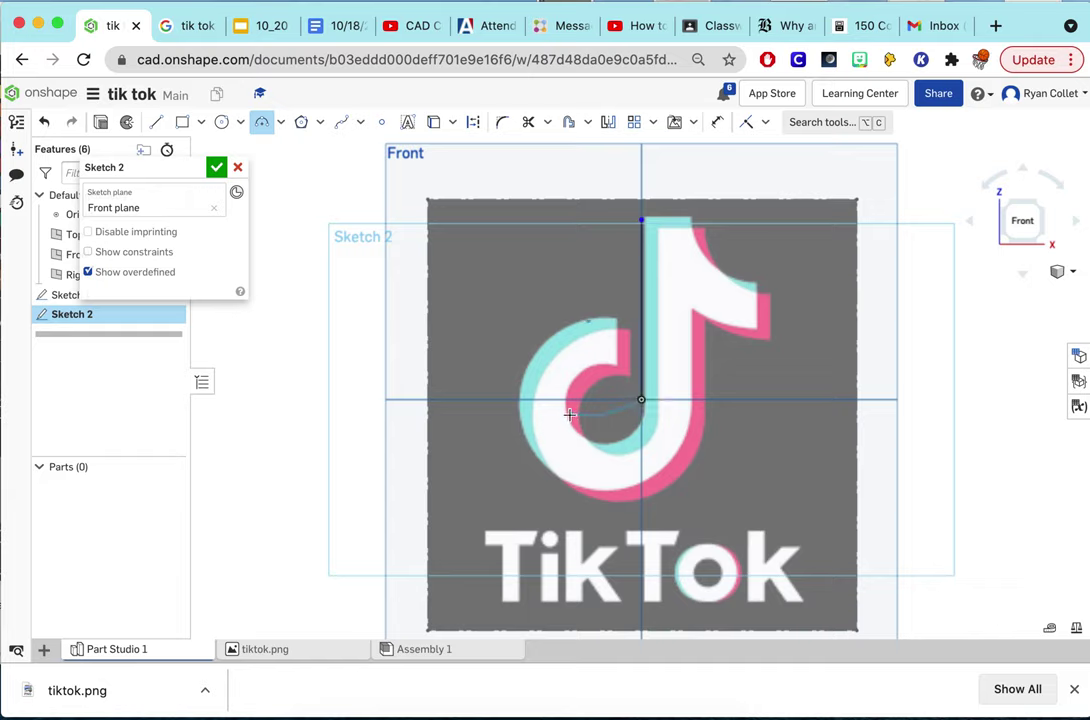
{"action": "left_click", "coordinate": [570, 414]}
{"action": "left_click", "coordinate": [584, 433]}
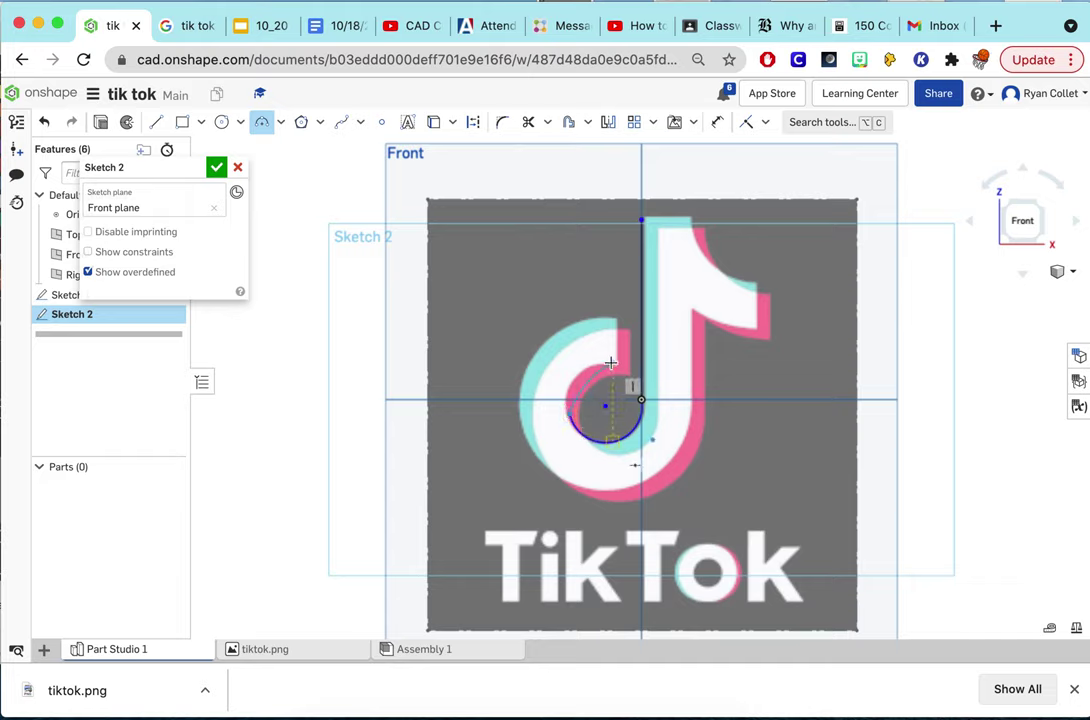
{"action": "left_click", "coordinate": [610, 362]}
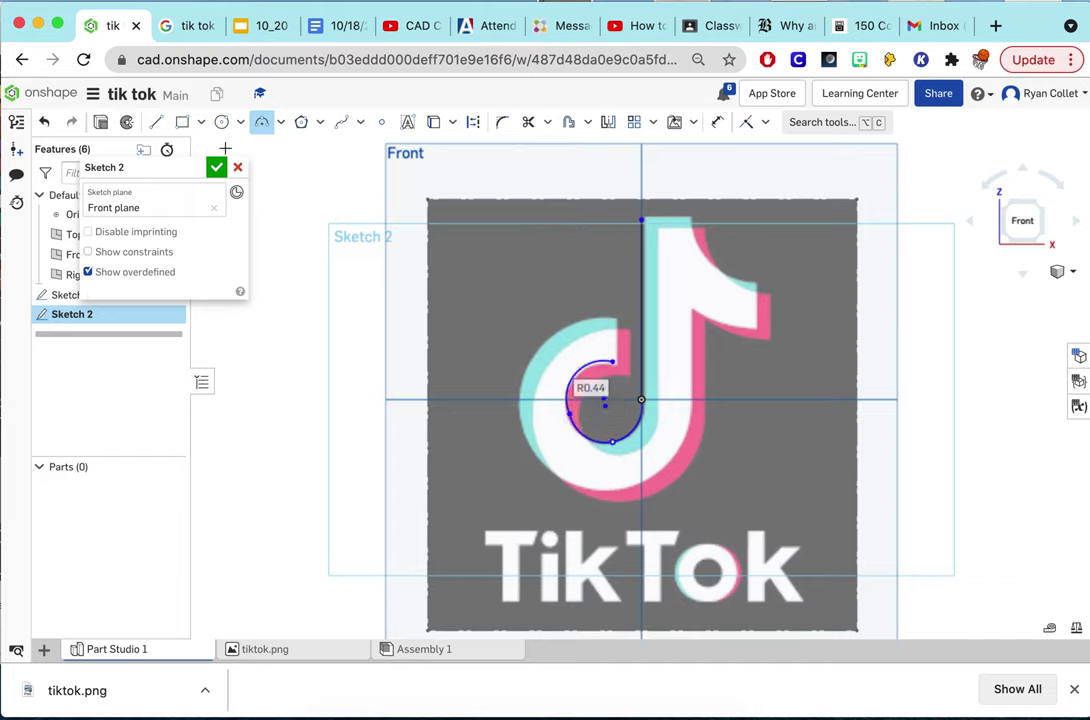
Step: Add a short vertical line and a tangent outer arc (radius 1.039) closing the curl
{"action": "left_click", "coordinate": [155, 121]}
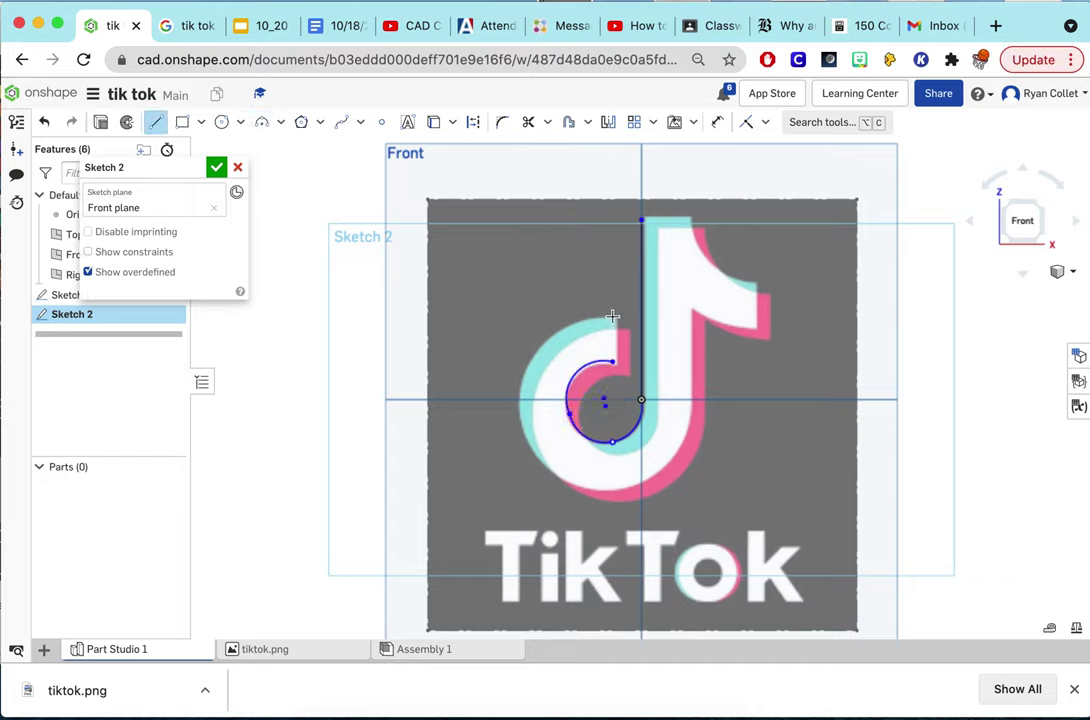
{"action": "left_click_drag", "start_coordinate": [612, 362], "coordinate": [612, 318]}
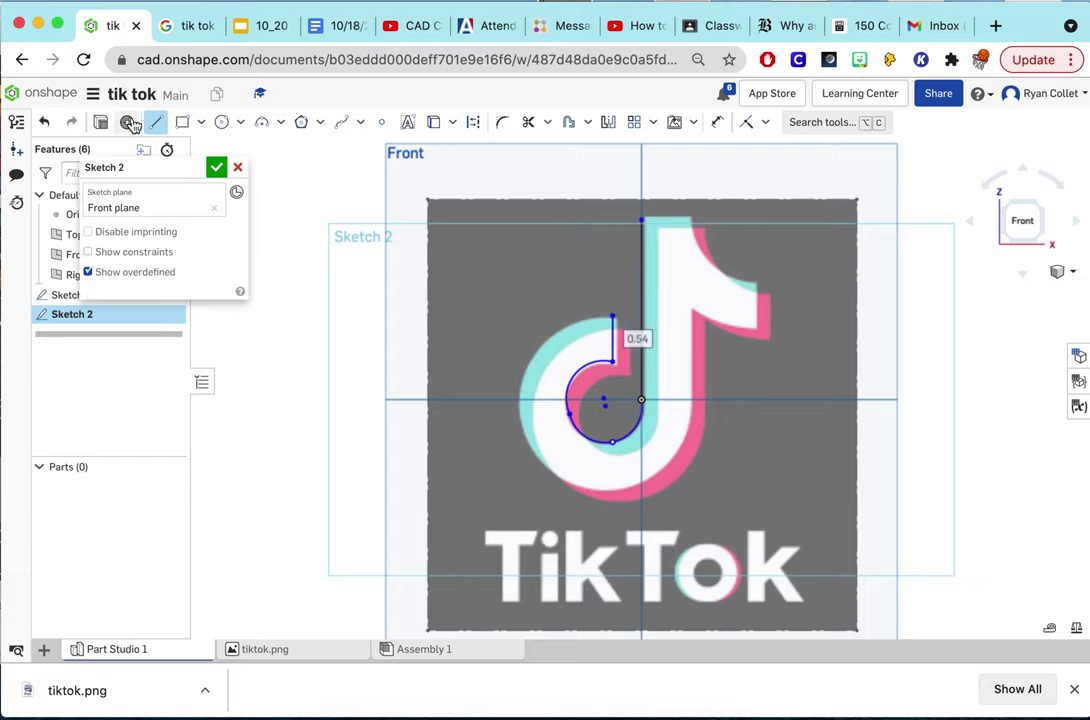
{"action": "left_click", "coordinate": [262, 122]}
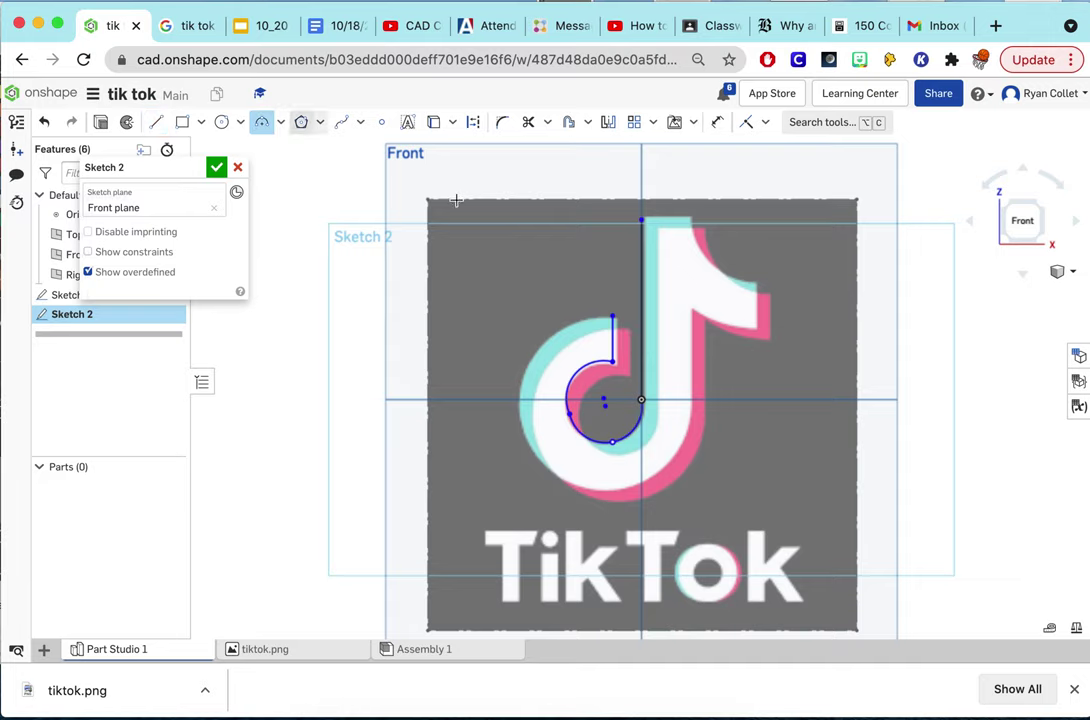
{"action": "left_click", "coordinate": [612, 318]}
{"action": "left_click", "coordinate": [612, 492]}
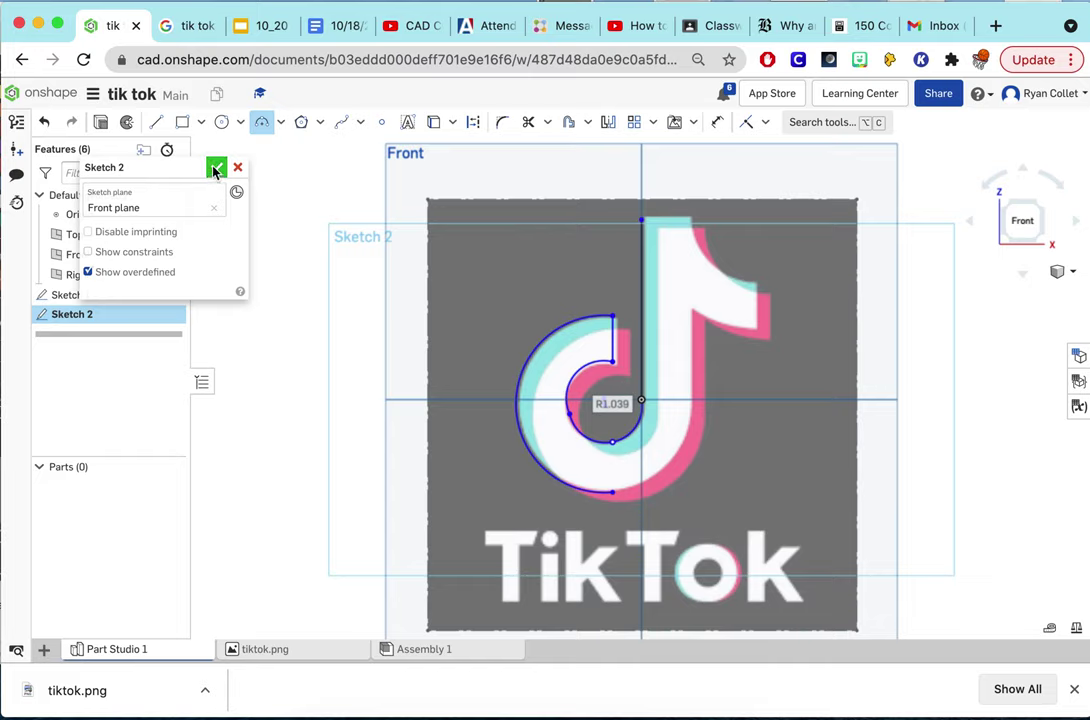
Step: Accept Sketch 2 and hide Sketch 1's logo image, leaving only the traced outline
{"action": "left_click", "coordinate": [215, 169]}
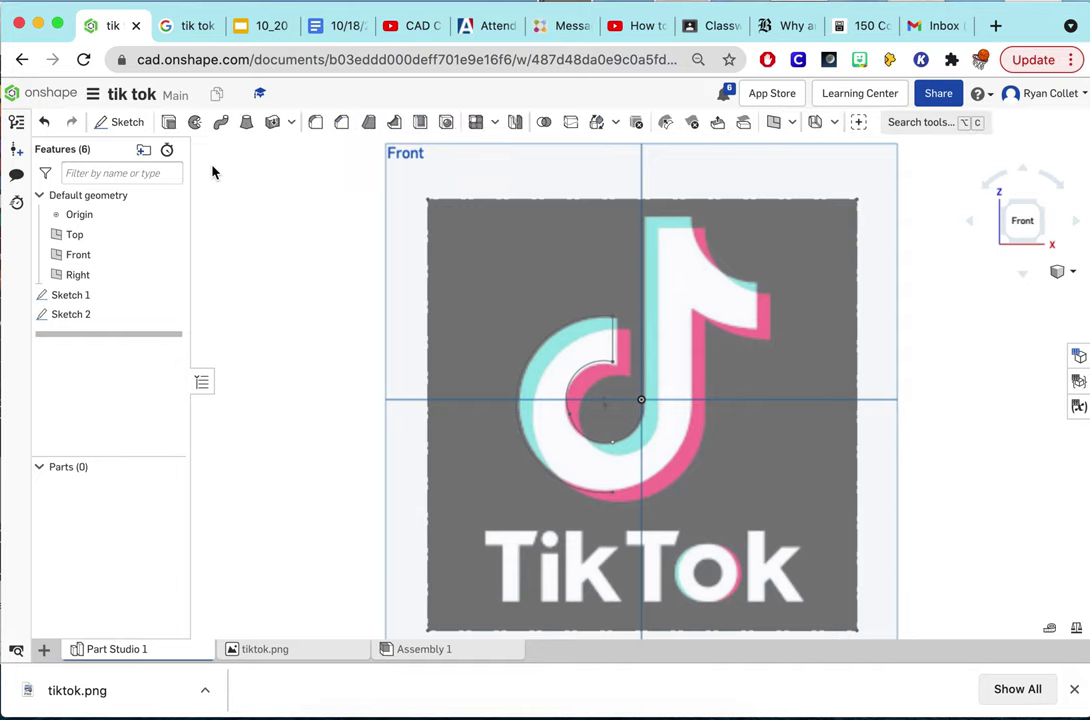
{"action": "left_click", "coordinate": [172, 296]}
{"action": "left_click", "coordinate": [172, 296]}
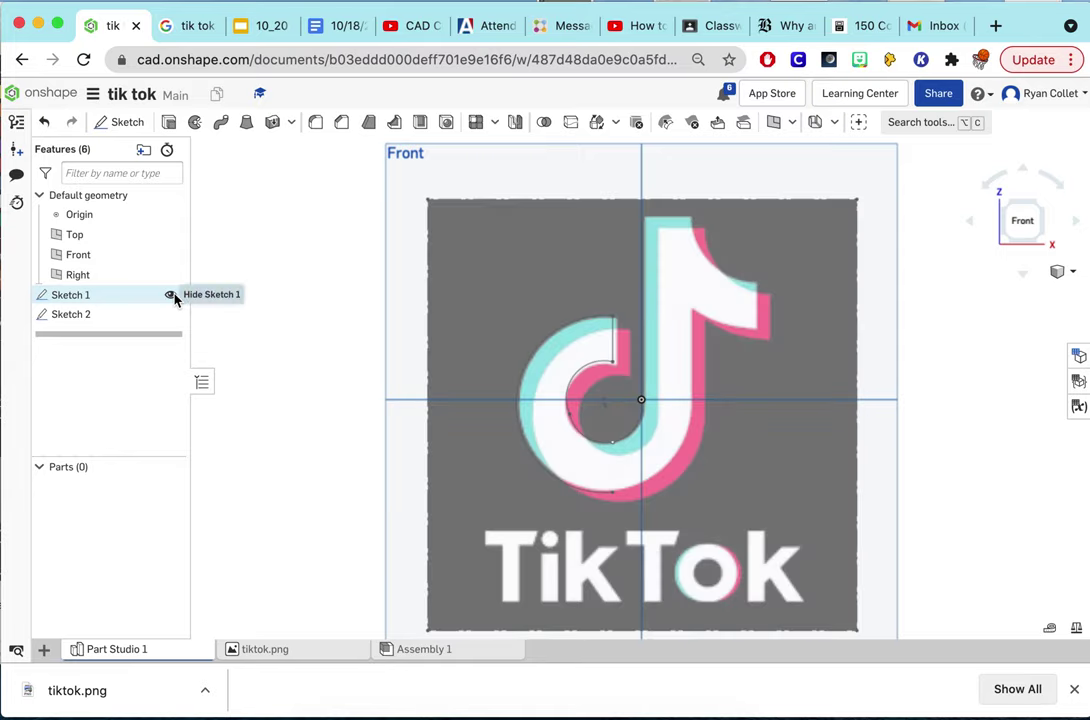
{"action": "left_click", "coordinate": [172, 296]}
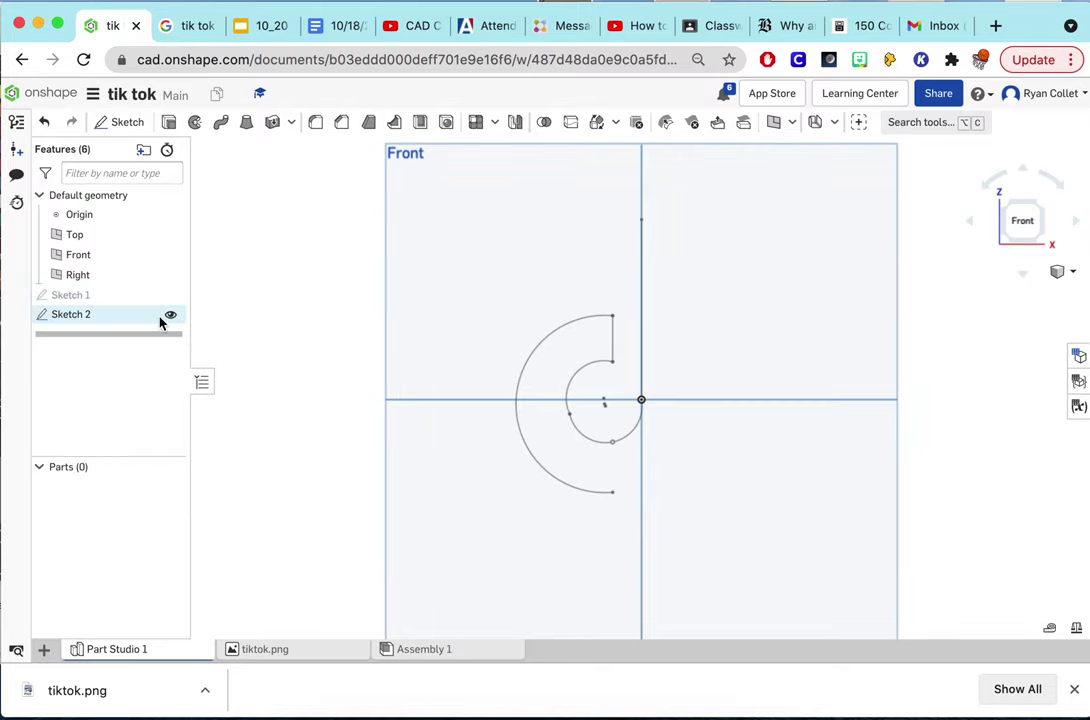
{"action": "left_click", "coordinate": [171, 295]}
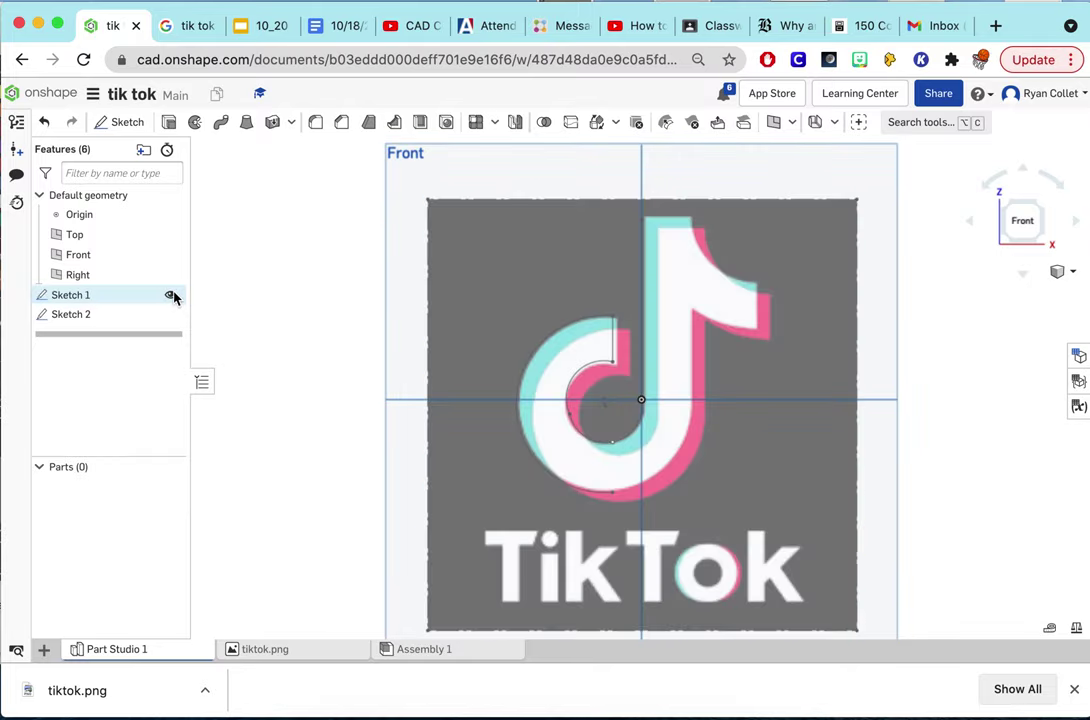
{"action": "left_click", "coordinate": [171, 295]}
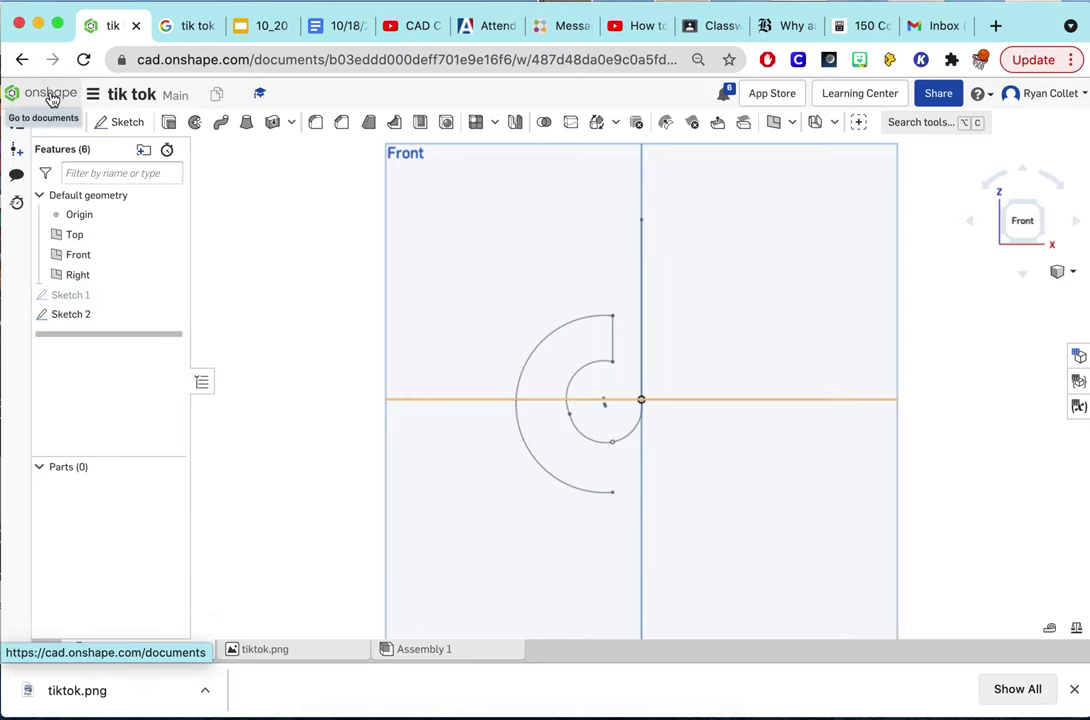
Step: Open the other 'tik tok' document with the red plaque from the Documents list
{"action": "left_click", "coordinate": [50, 96]}
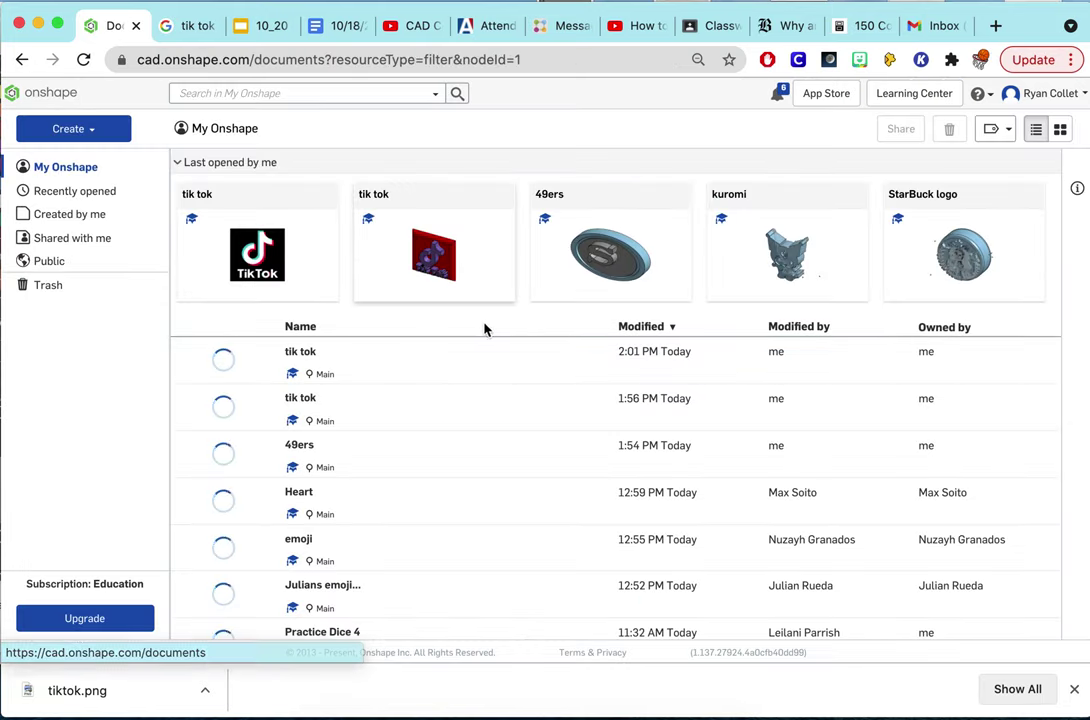
{"action": "left_click", "coordinate": [305, 414]}
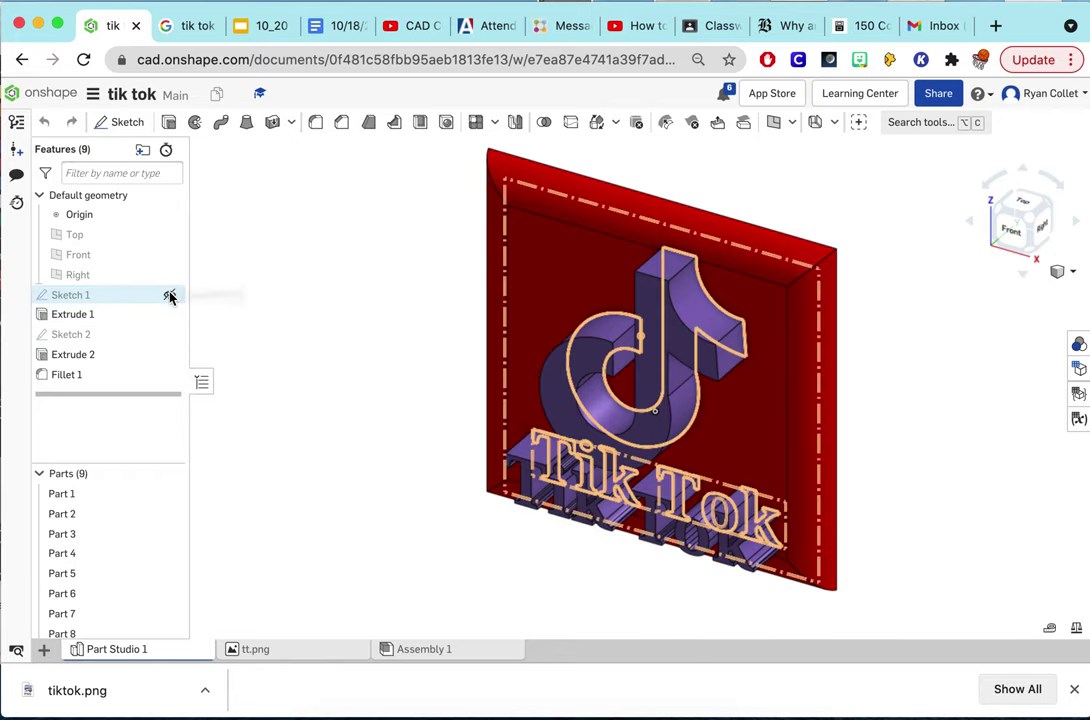
{"action": "left_click", "coordinate": [170, 296]}
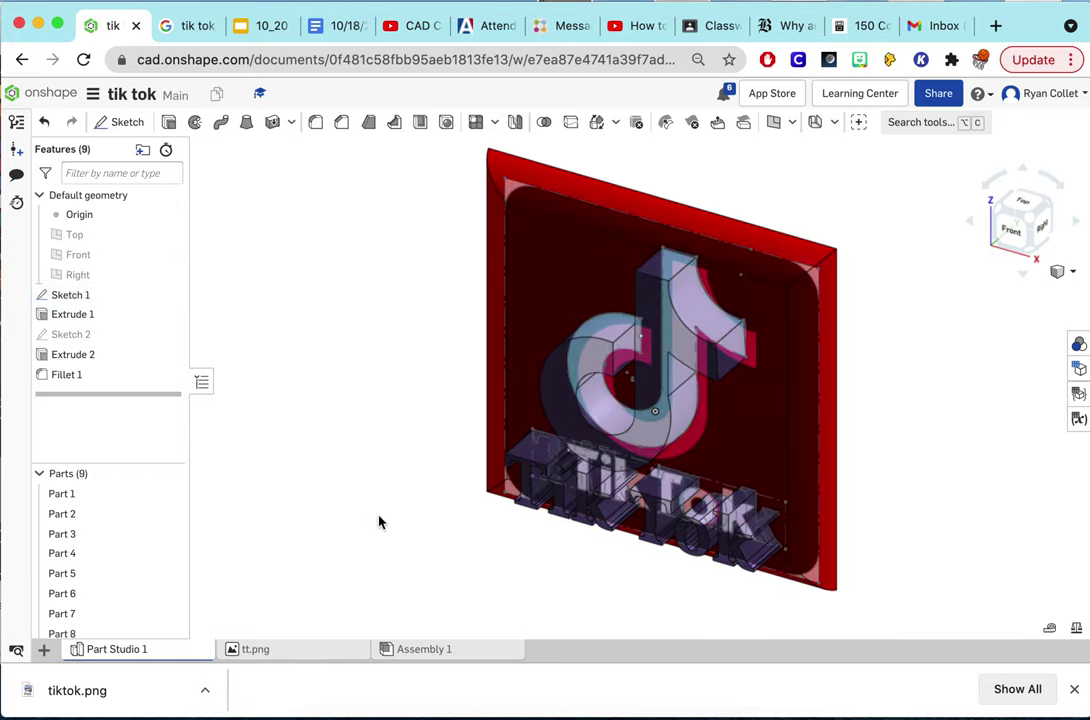
{"action": "left_click", "coordinate": [169, 296]}
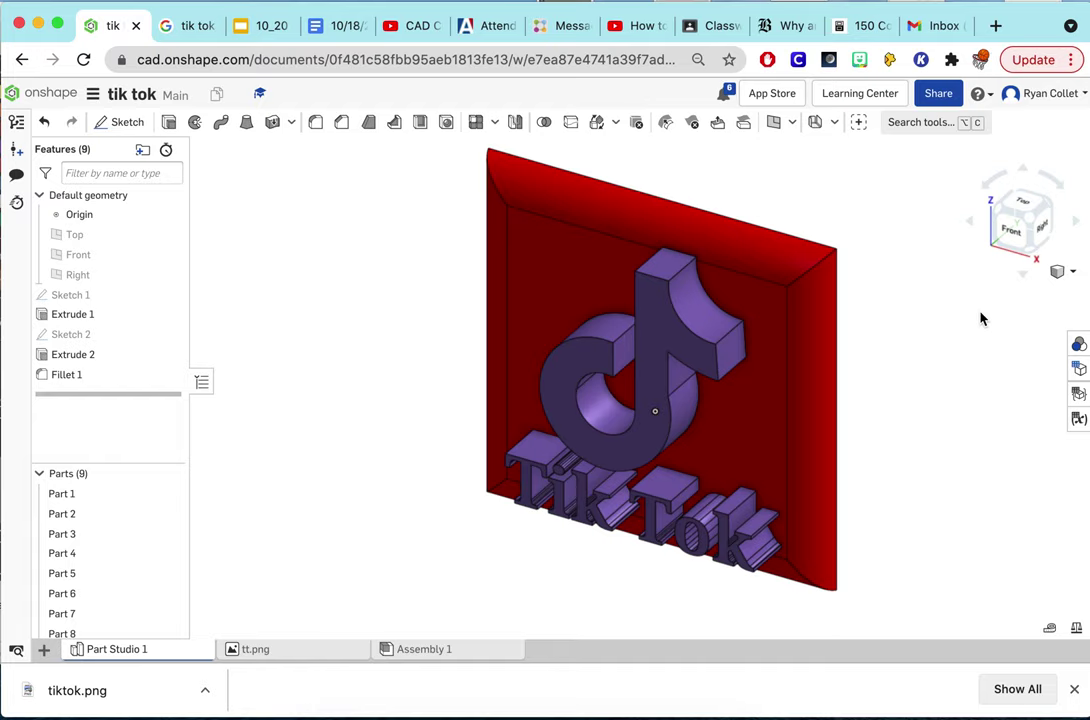
Step: Apply a light grey E6E6E6 face appearance to the note's 8 faces on Part 1
{"action": "left_click", "coordinate": [1079, 345]}
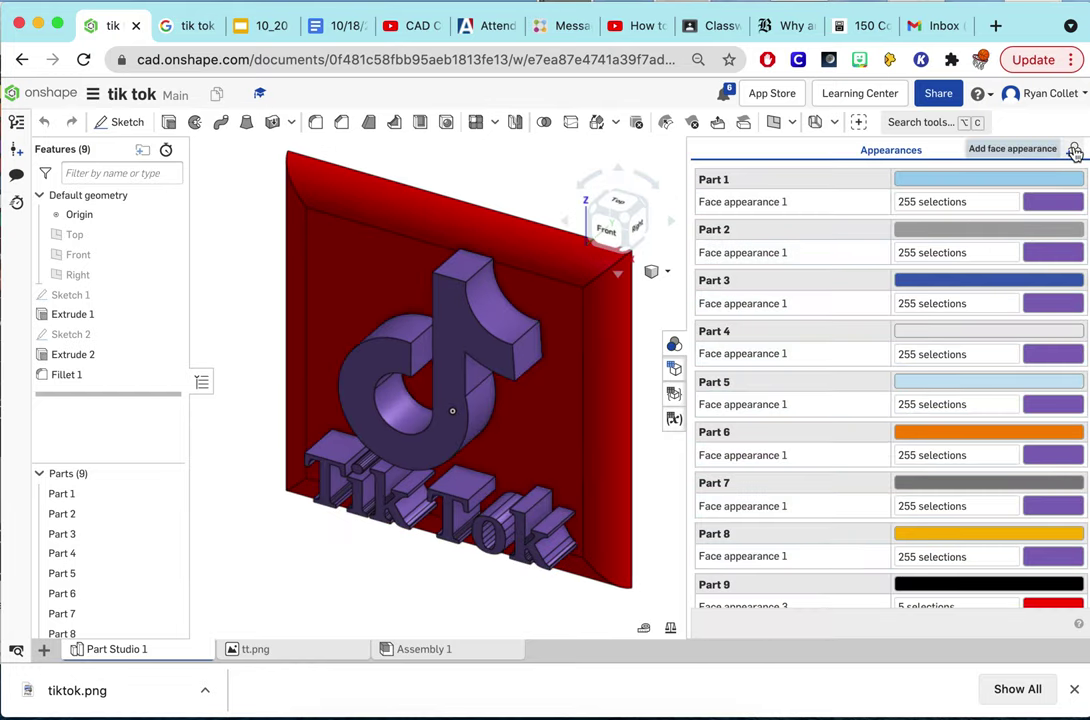
{"action": "left_click", "coordinate": [1074, 151]}
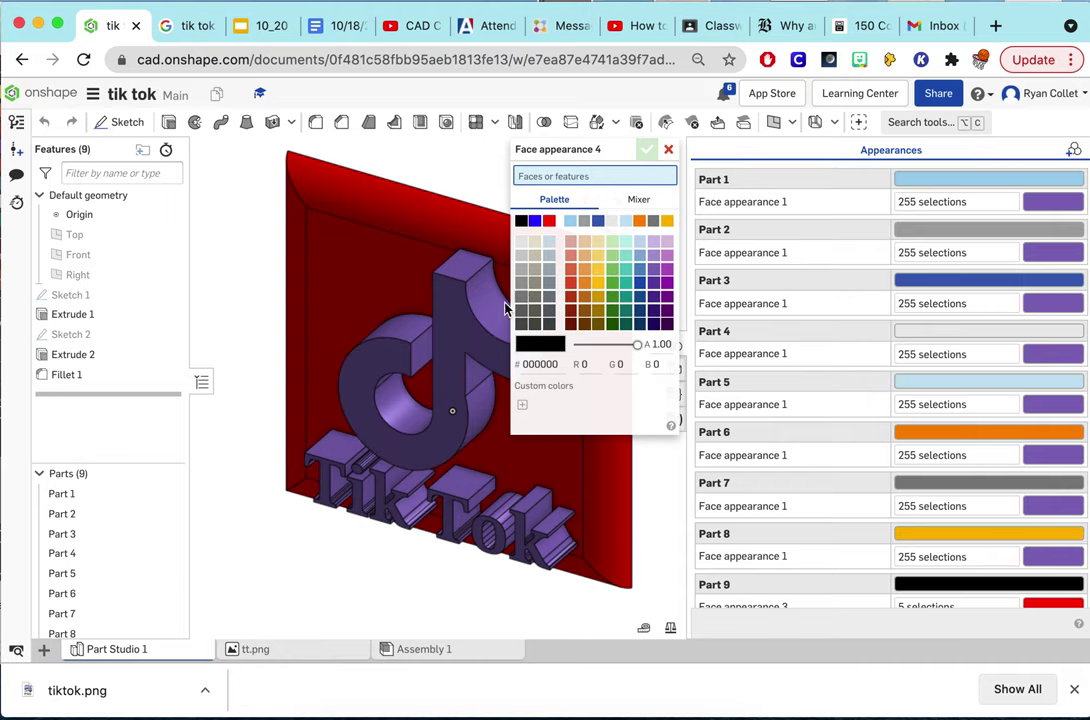
{"action": "left_click", "coordinate": [521, 249]}
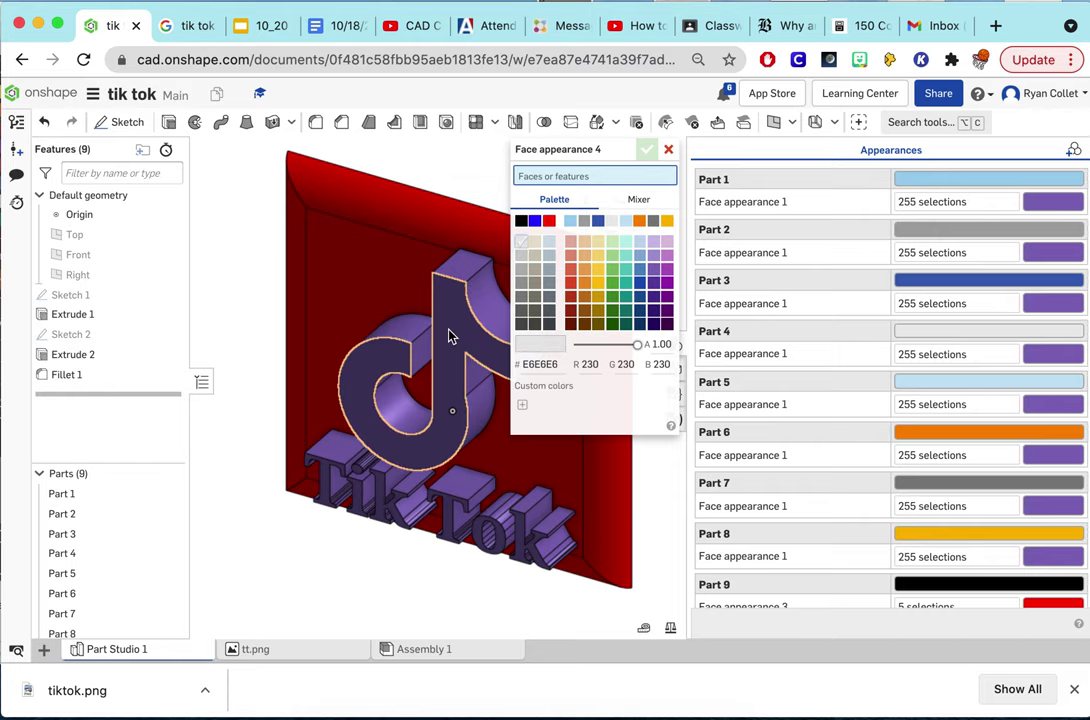
{"action": "left_click", "coordinate": [453, 336]}
{"action": "left_click", "coordinate": [486, 318]}
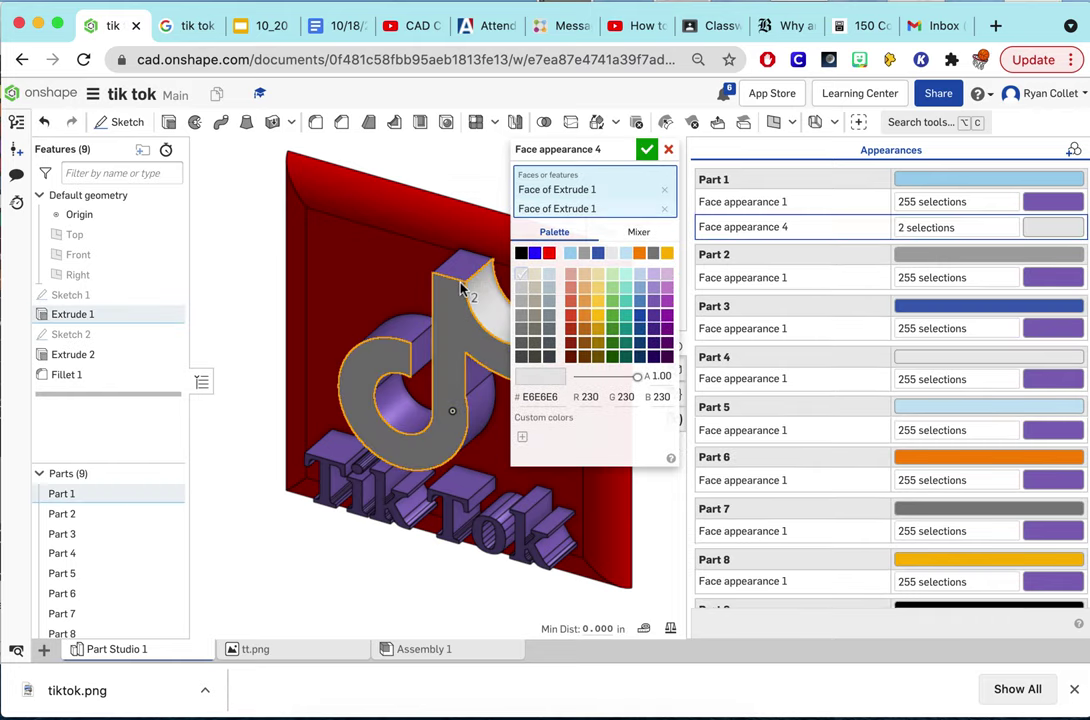
{"action": "left_click", "coordinate": [397, 416]}
{"action": "left_click", "coordinate": [399, 412]}
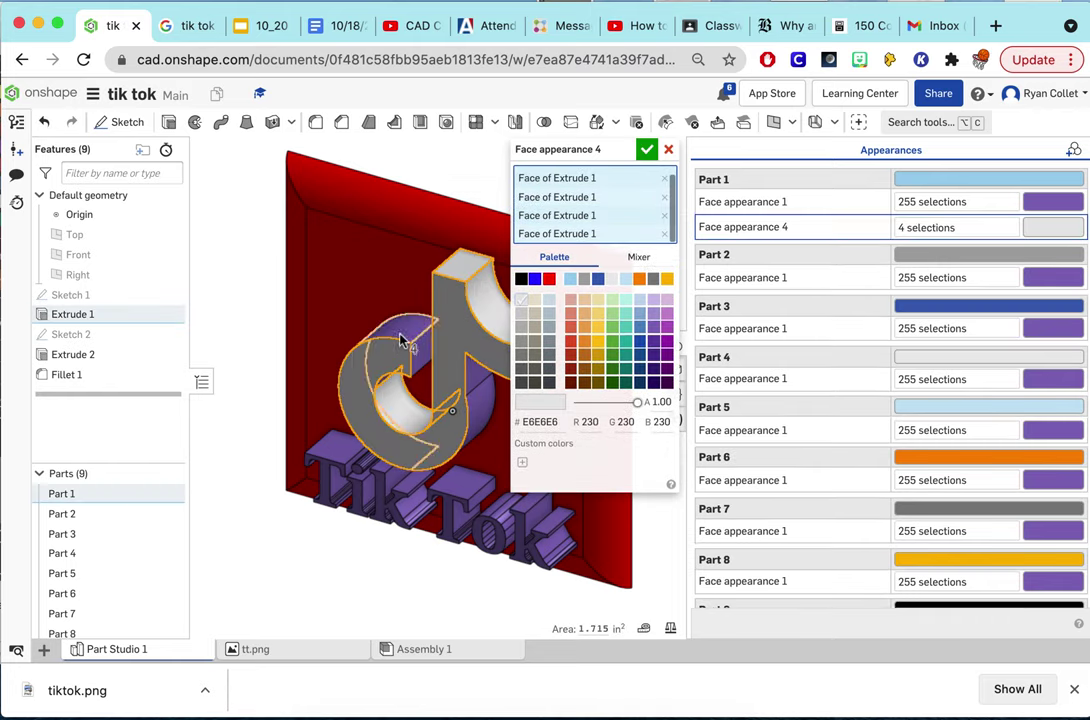
{"action": "left_click", "coordinate": [345, 290]}
{"action": "left_click", "coordinate": [465, 385]}
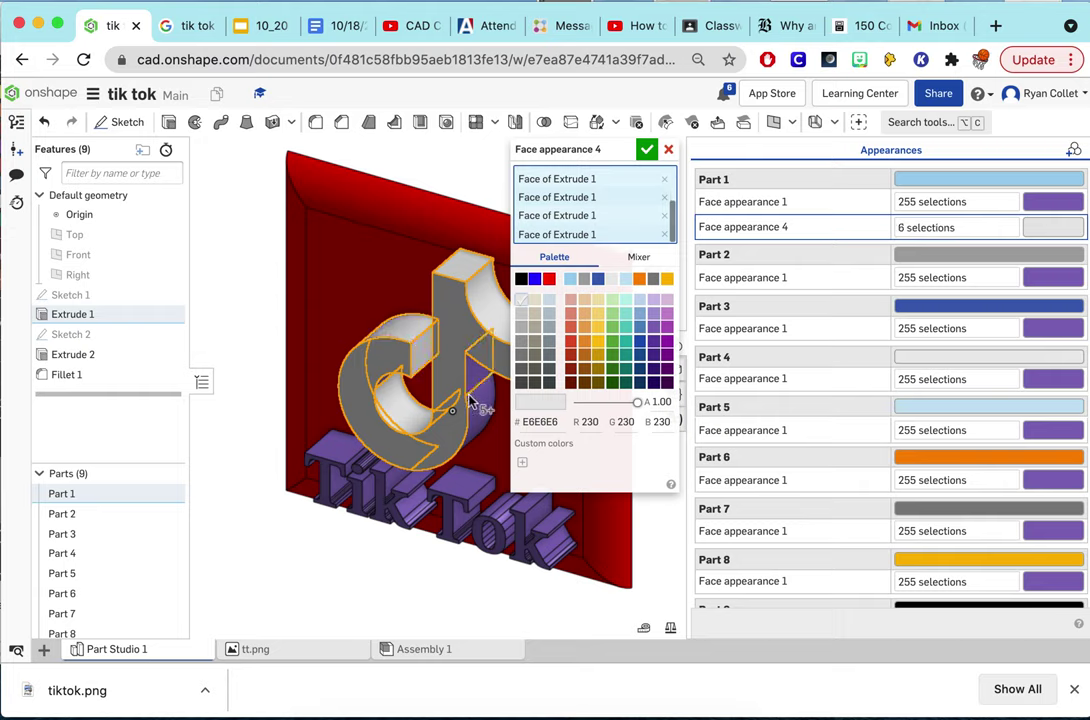
{"action": "left_click", "coordinate": [408, 332]}
{"action": "left_click", "coordinate": [412, 350]}
{"action": "left_click", "coordinate": [646, 150]}
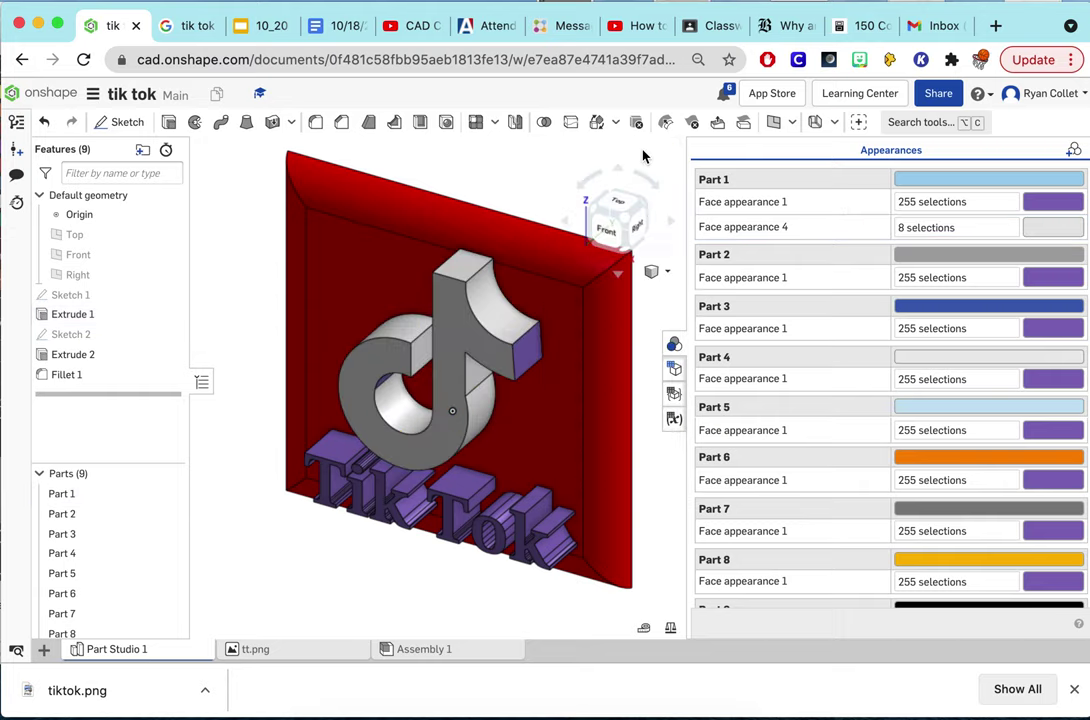